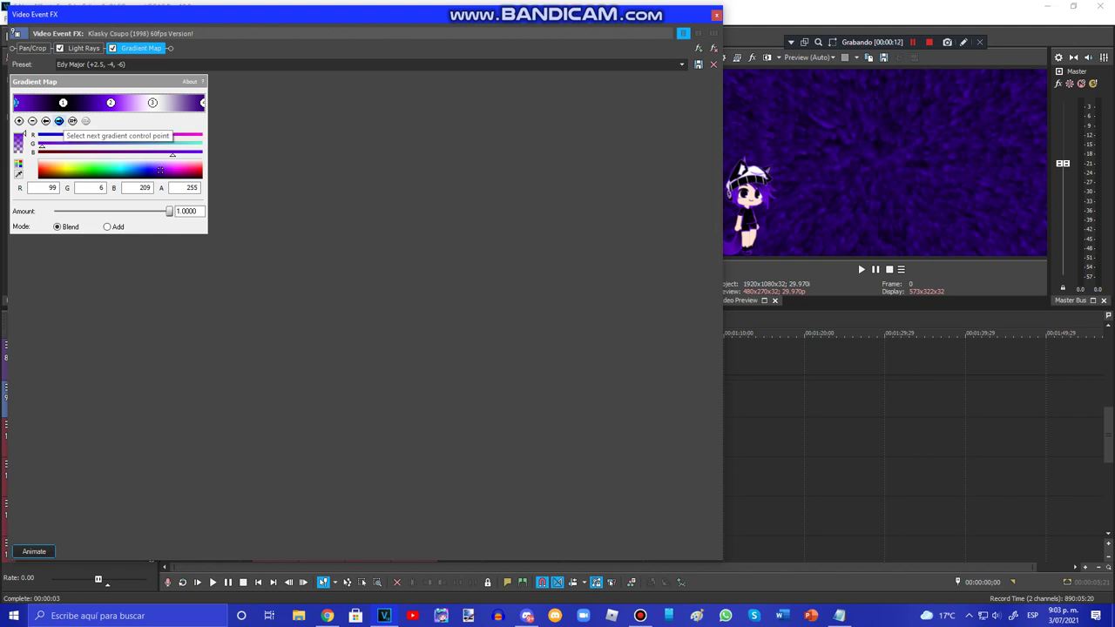
# - Inspect the RGB colours of the Gradient Map control points on the first video event, and close its effects window
pyautogui.click(72, 121)
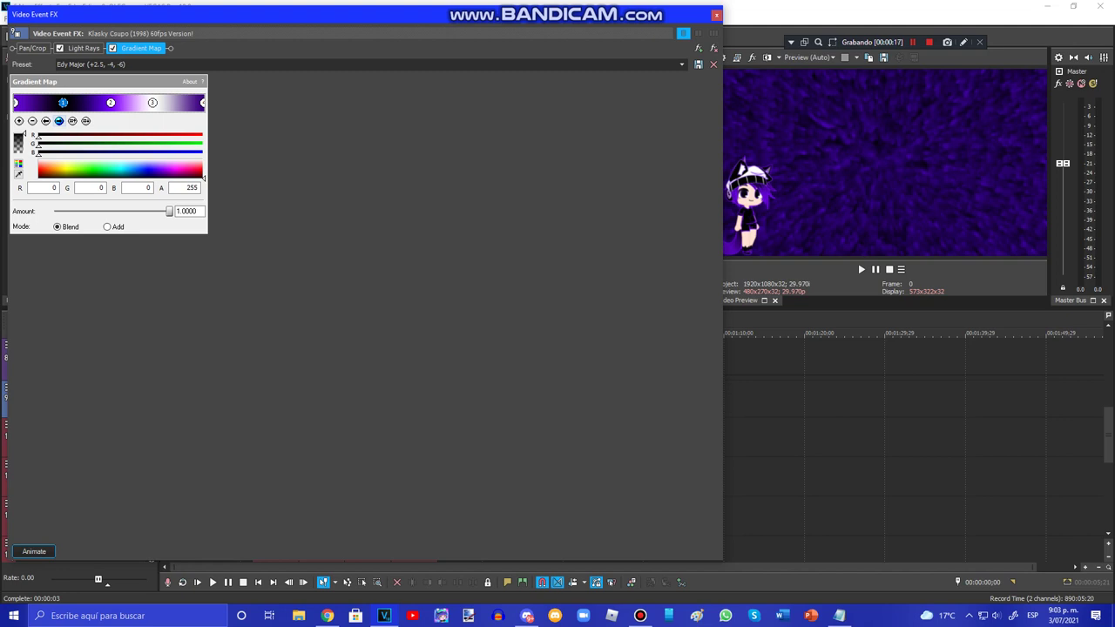
pyautogui.click(59, 122)
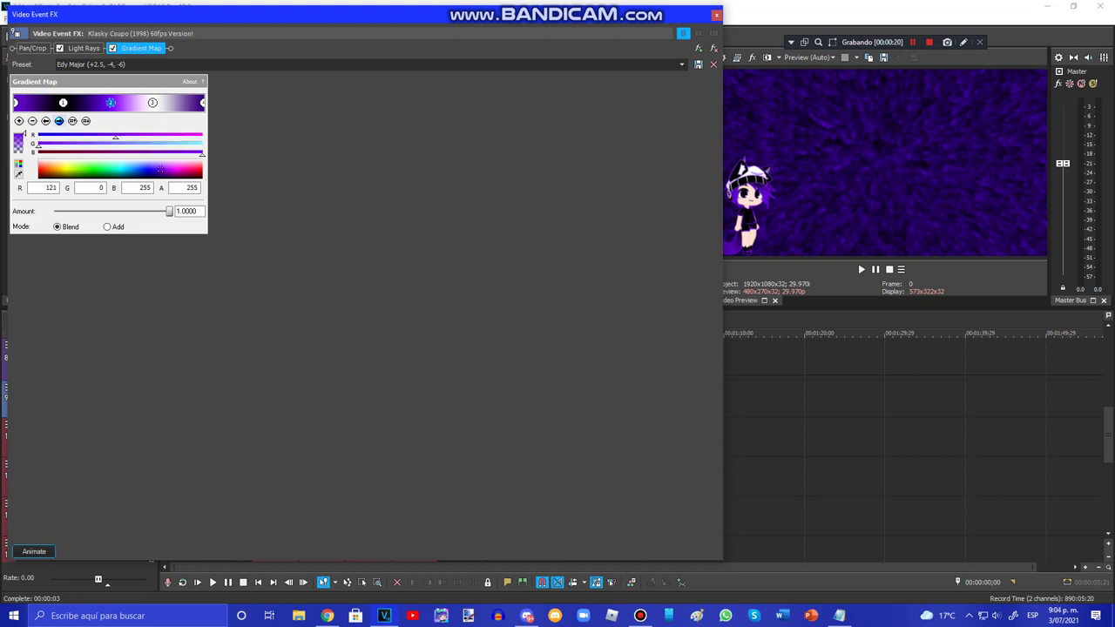
pyautogui.click(59, 122)
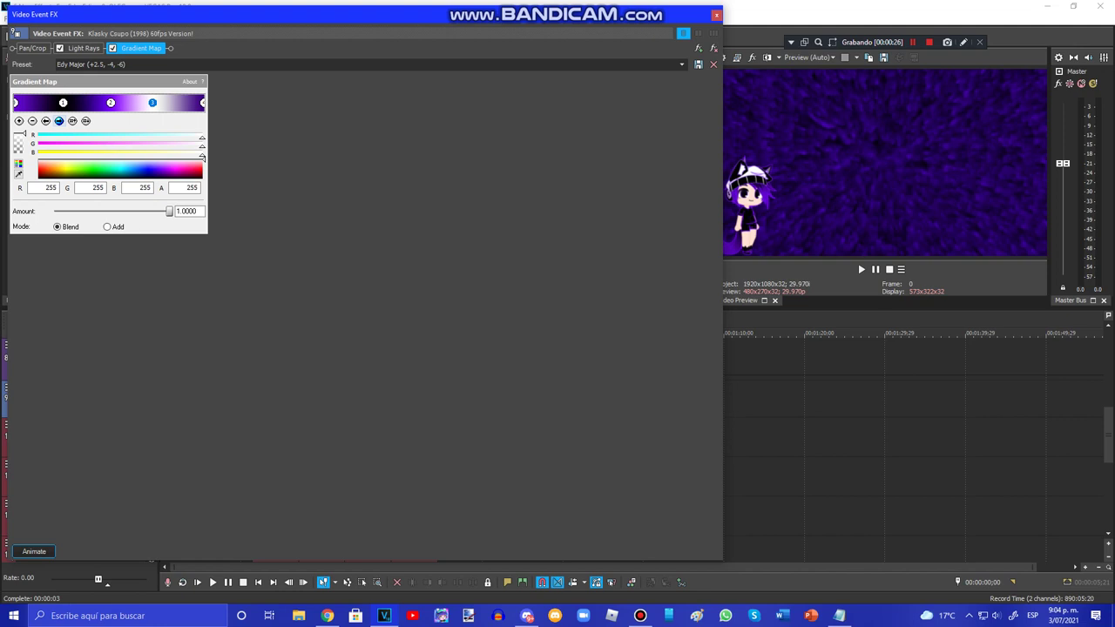
pyautogui.click(202, 103)
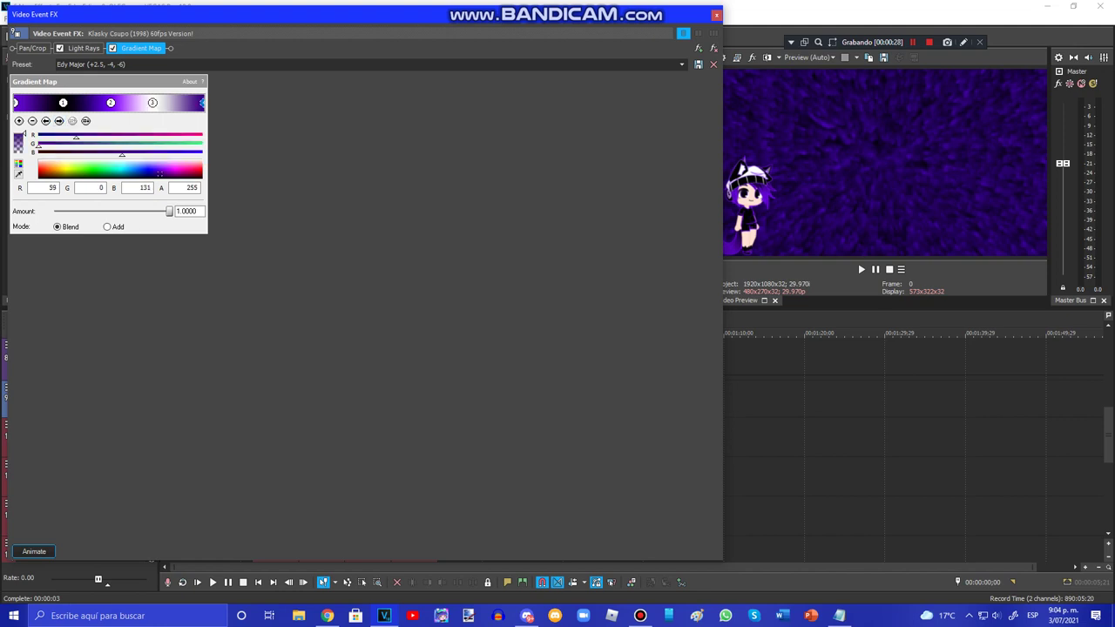
pyautogui.click(716, 15)
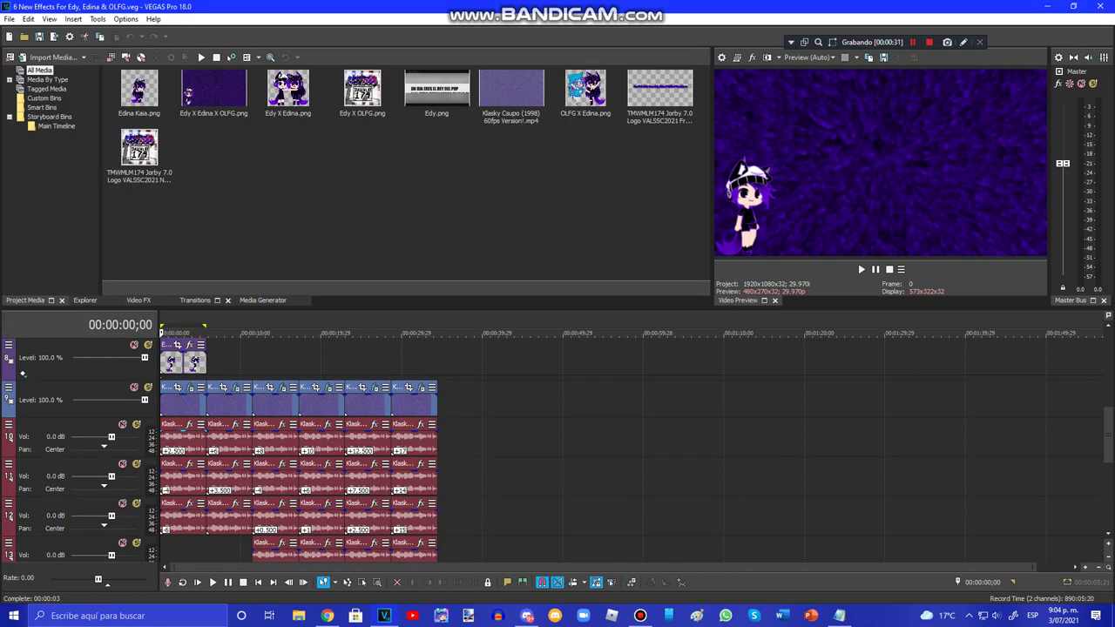
# - Review the time stretch and pitch shift method, stretch attributes and pitch change of the first audio event on track 10
pyautogui.rightClick(168, 435)
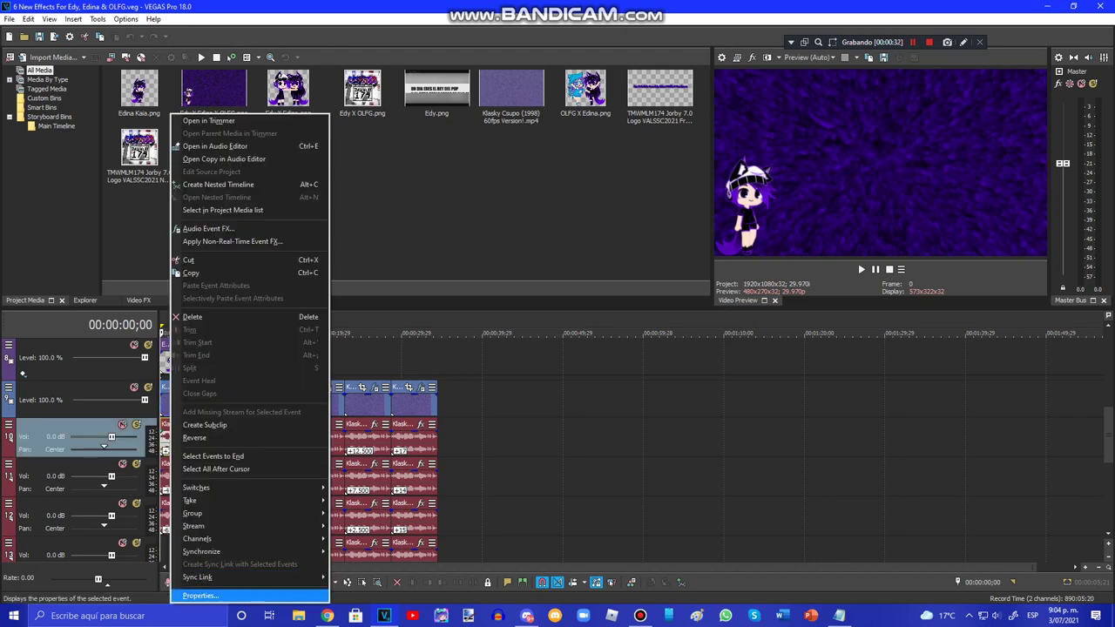
pyautogui.click(209, 593)
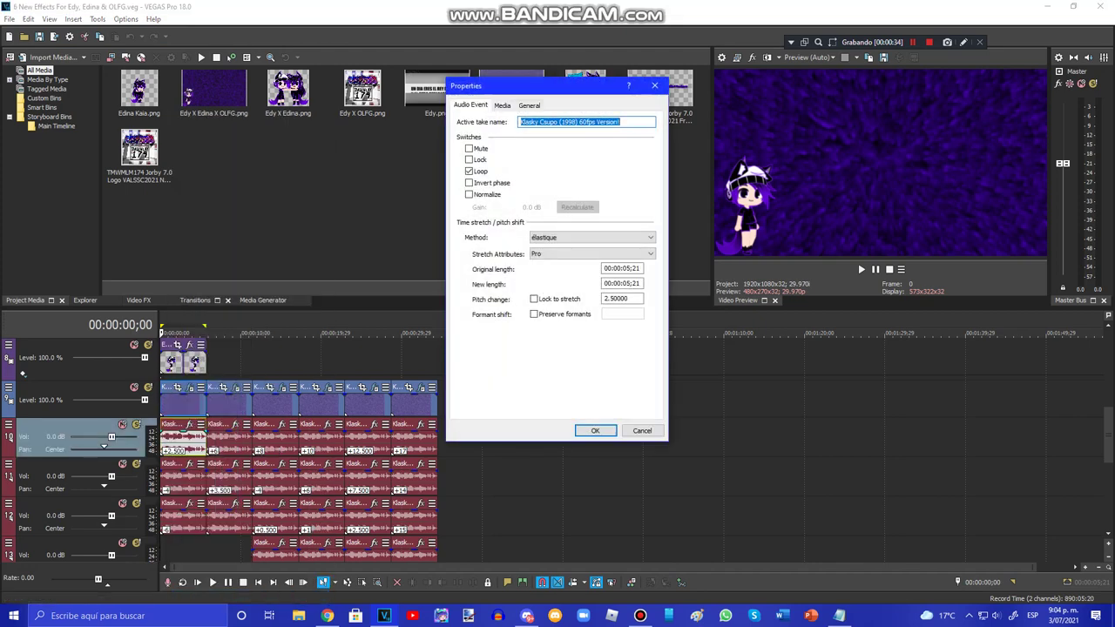
pyautogui.click(593, 237)
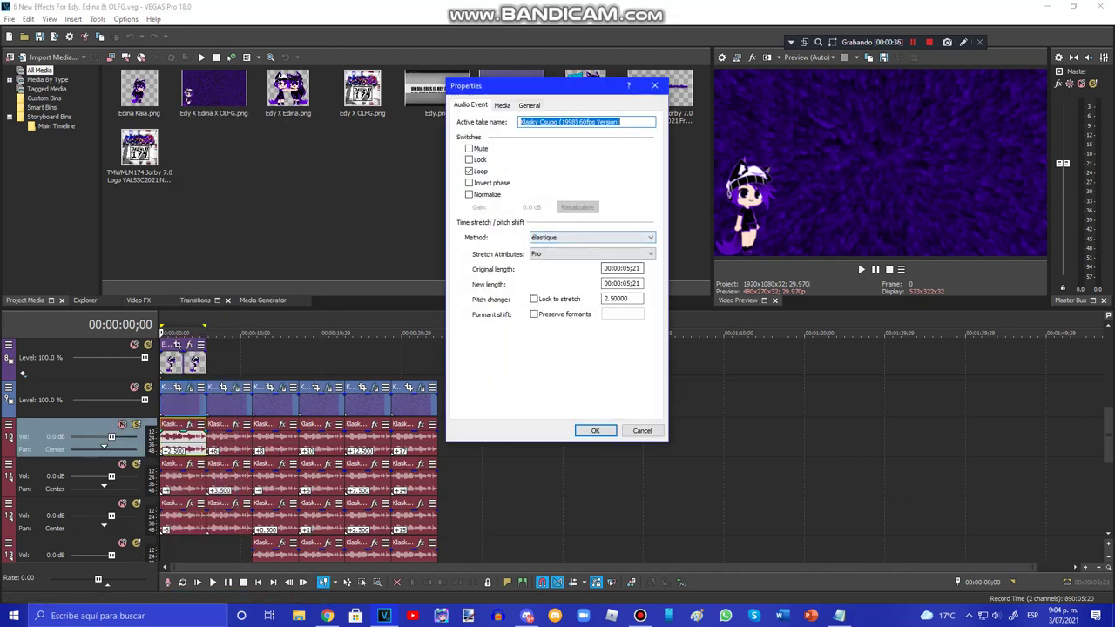
pyautogui.click(592, 254)
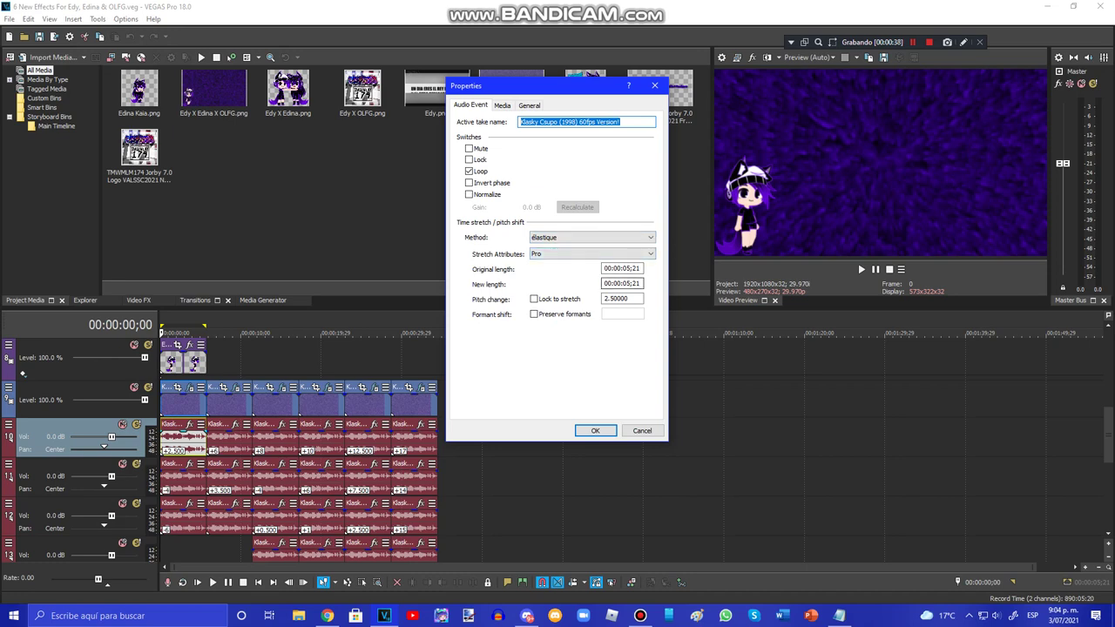
pyautogui.click(596, 431)
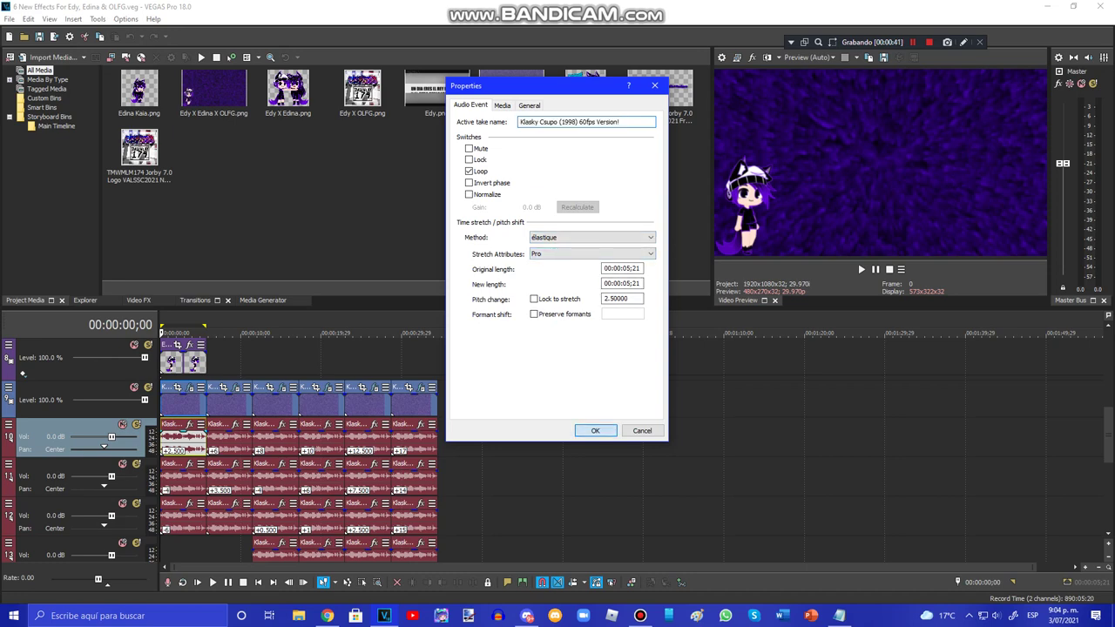
pyautogui.press('Return')
# - Check the pitch shift properties of the first audio events on tracks 11 and 12
pyautogui.rightClick(181, 475)
pyautogui.moveTo(261, 577)
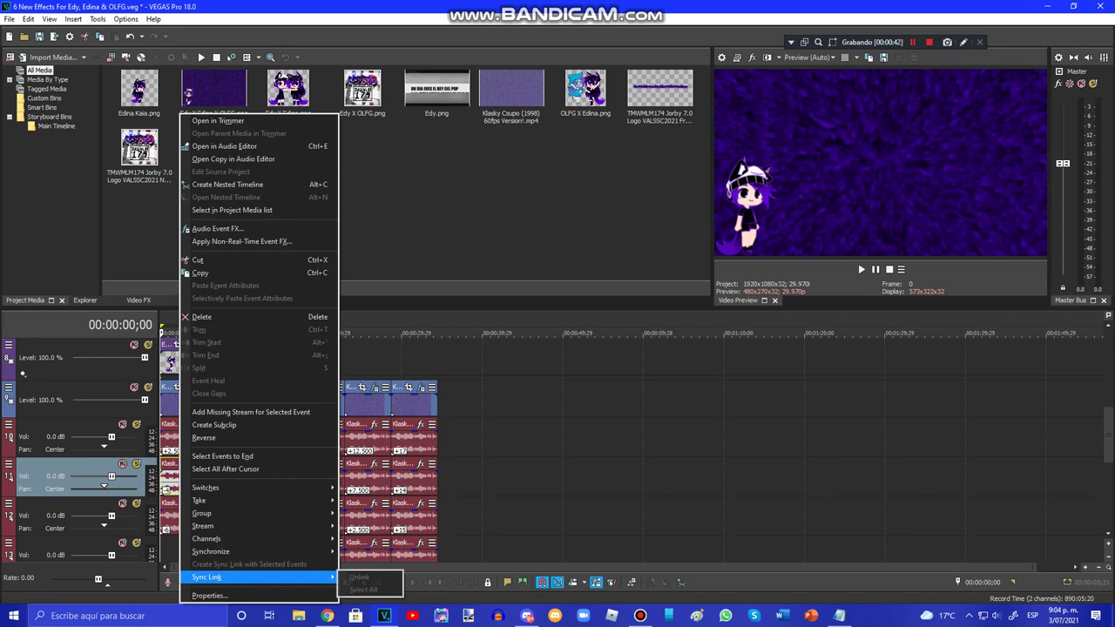
pyautogui.click(209, 595)
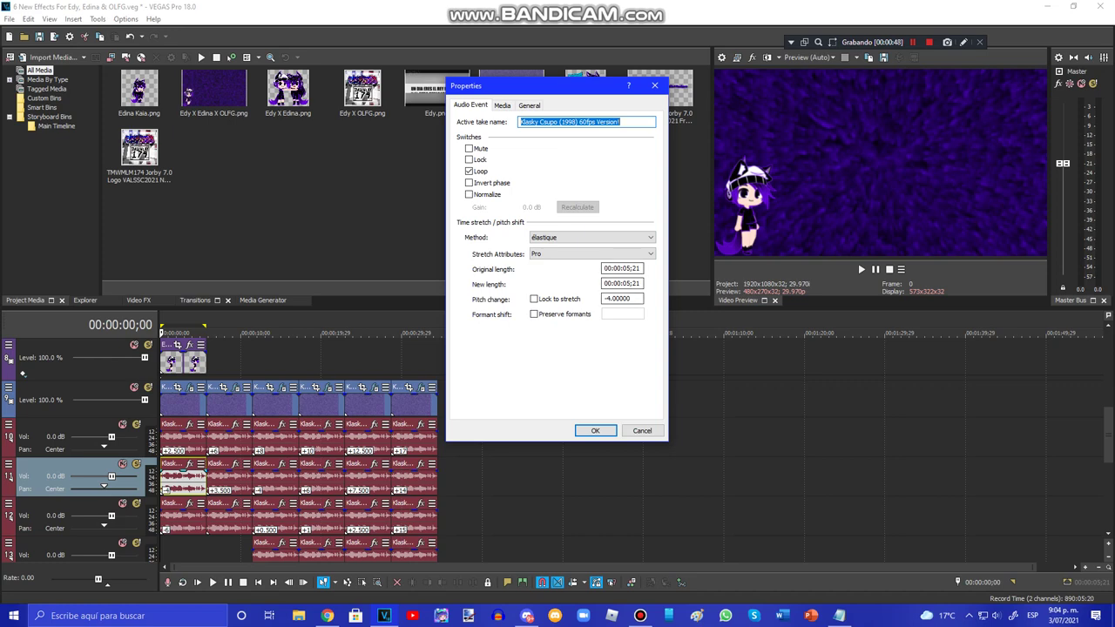
pyautogui.press('Return')
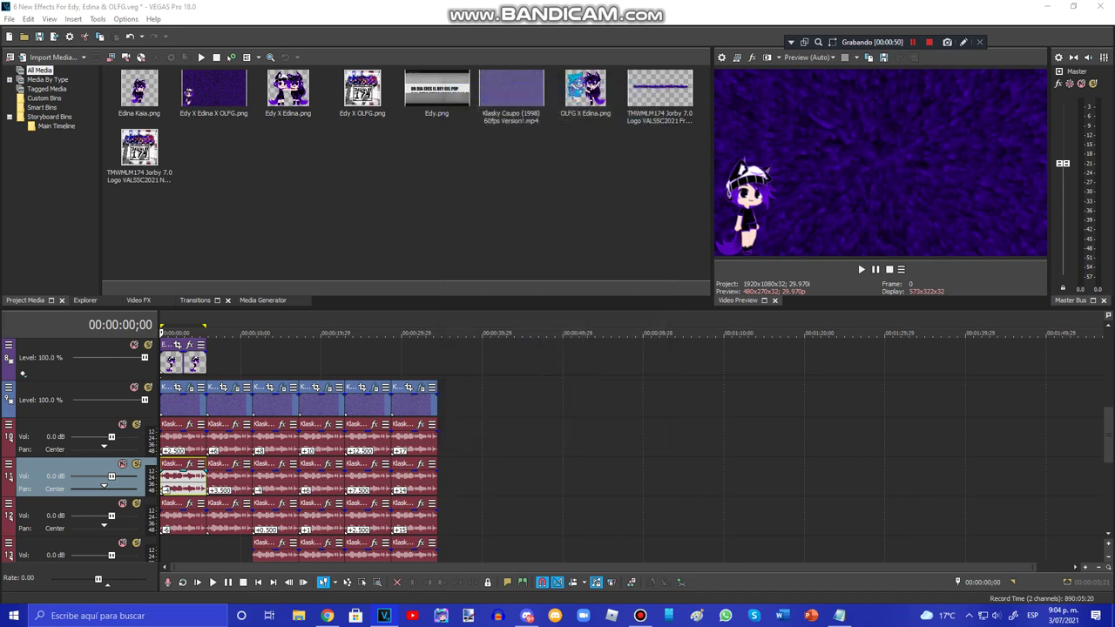
pyautogui.rightClick(187, 525)
pyautogui.click(216, 519)
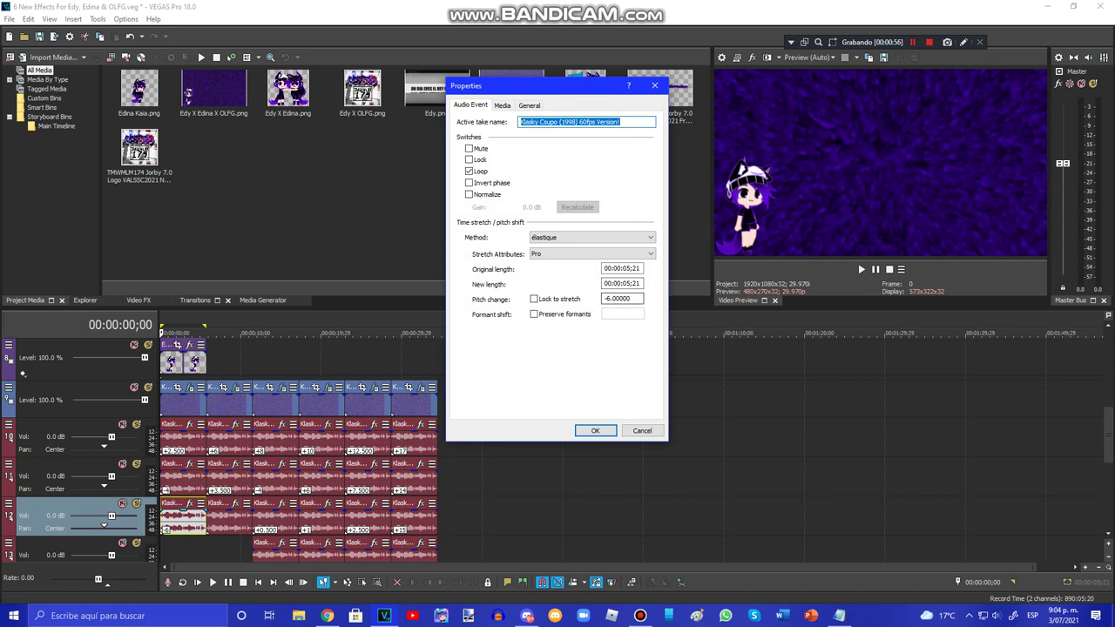
pyautogui.click(595, 431)
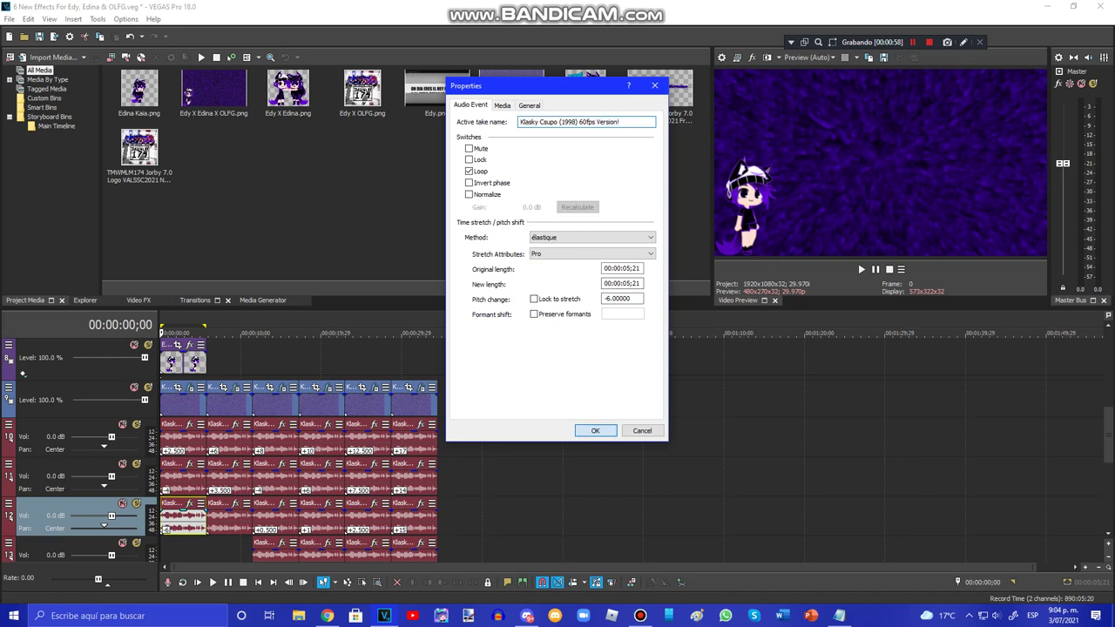
# - Go to the start of the second video event and inspect its Light Rays settings and Gradient Map control point colours
pyautogui.click(207, 551)
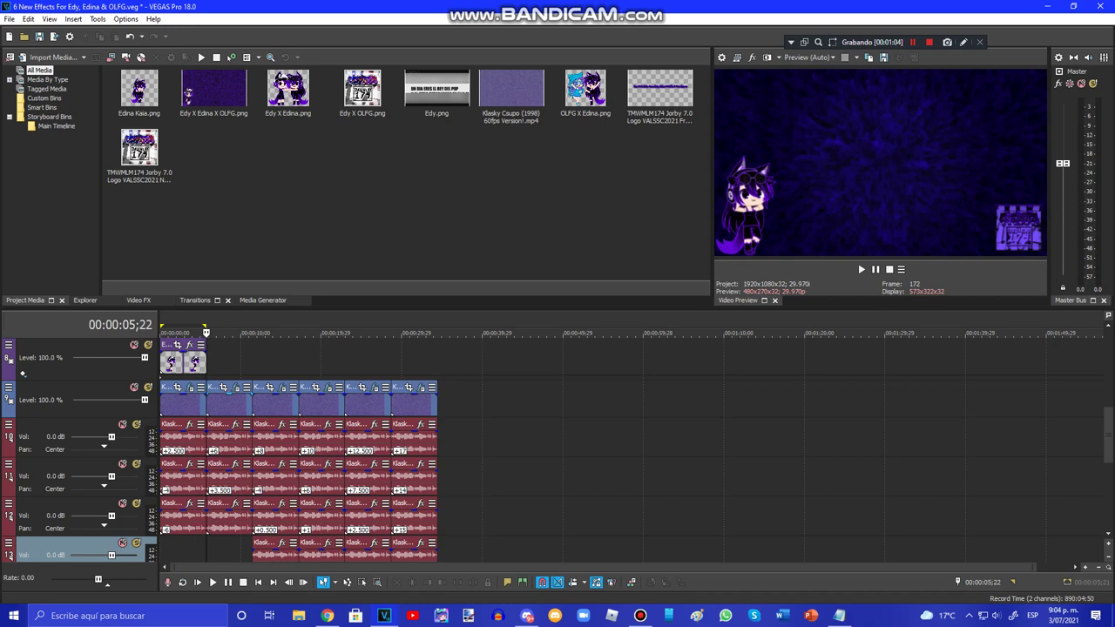
pyautogui.click(235, 388)
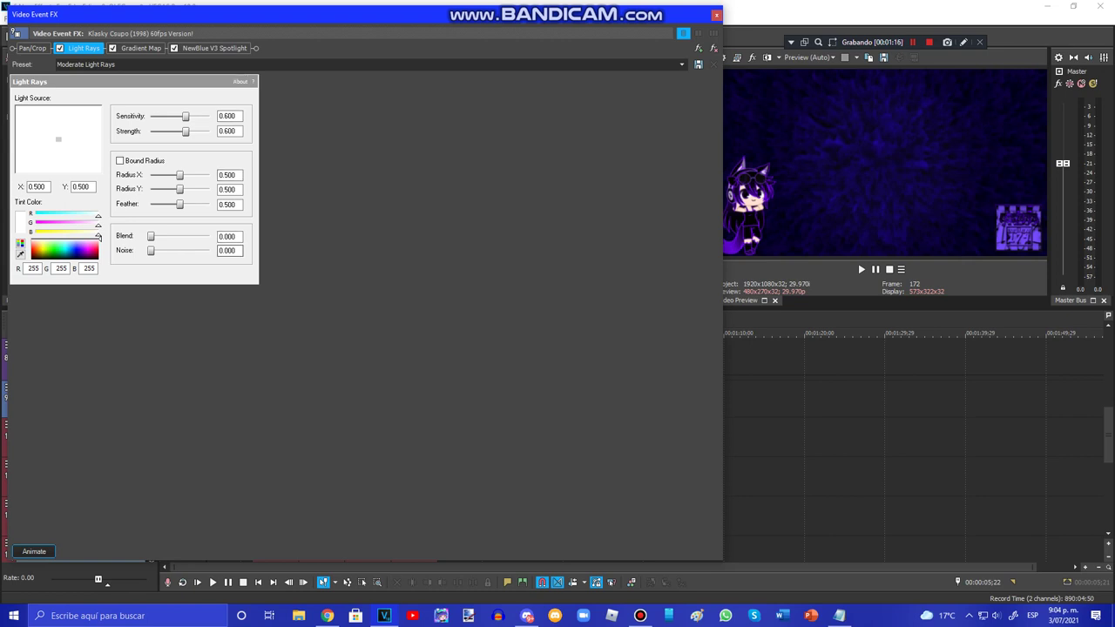
pyautogui.click(140, 48)
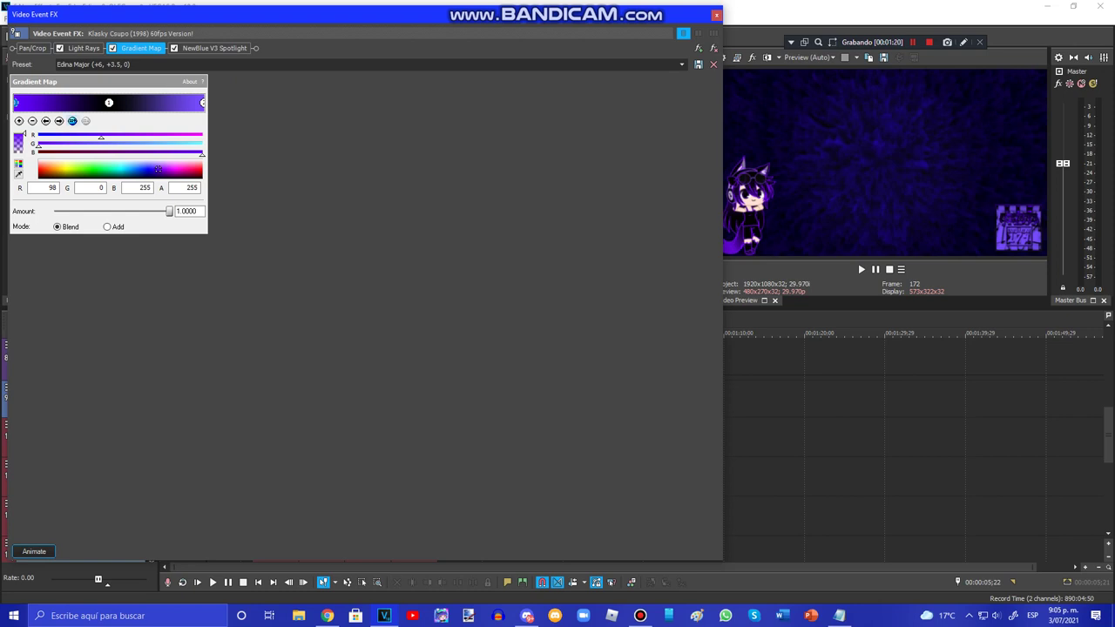
pyautogui.click(59, 122)
pyautogui.click(59, 121)
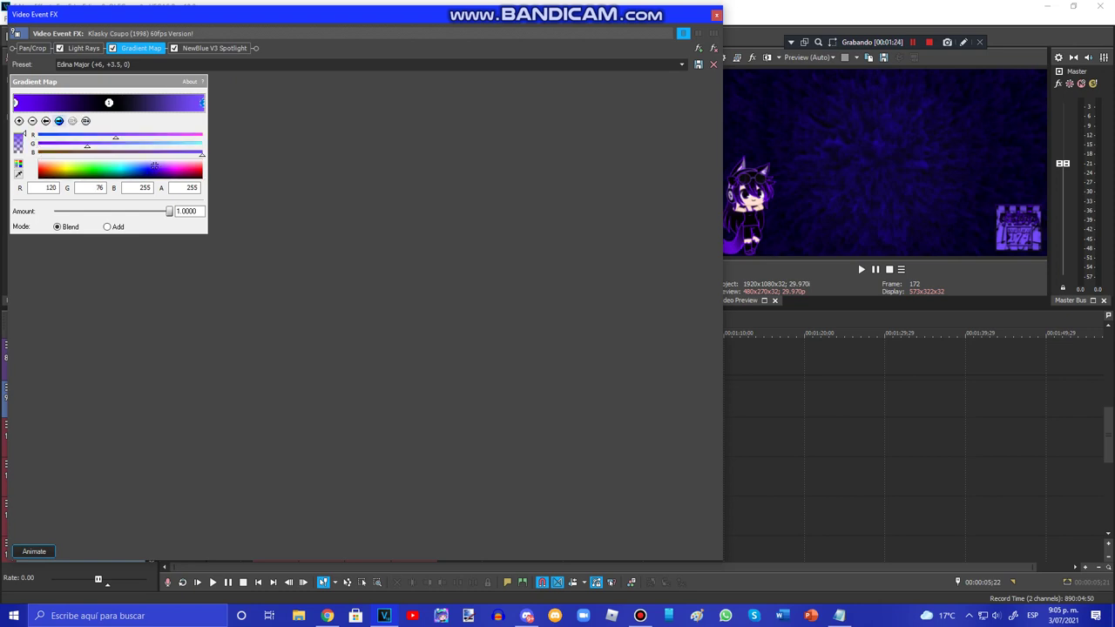
# - Review the NewBlue V3 Spotlight preset on the second video event, and close its effects window
pyautogui.click(215, 48)
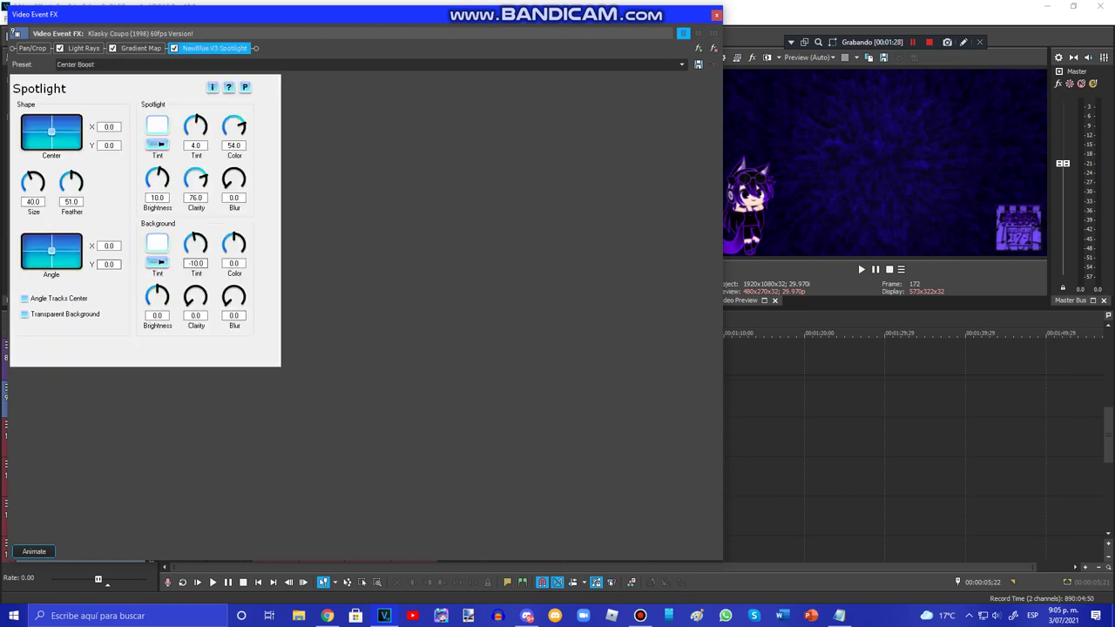
pyautogui.click(76, 64)
pyautogui.click(95, 65)
pyautogui.click(716, 15)
# - Check the pitch shift properties of the second audio events on tracks 10 and 11
pyautogui.rightClick(228, 441)
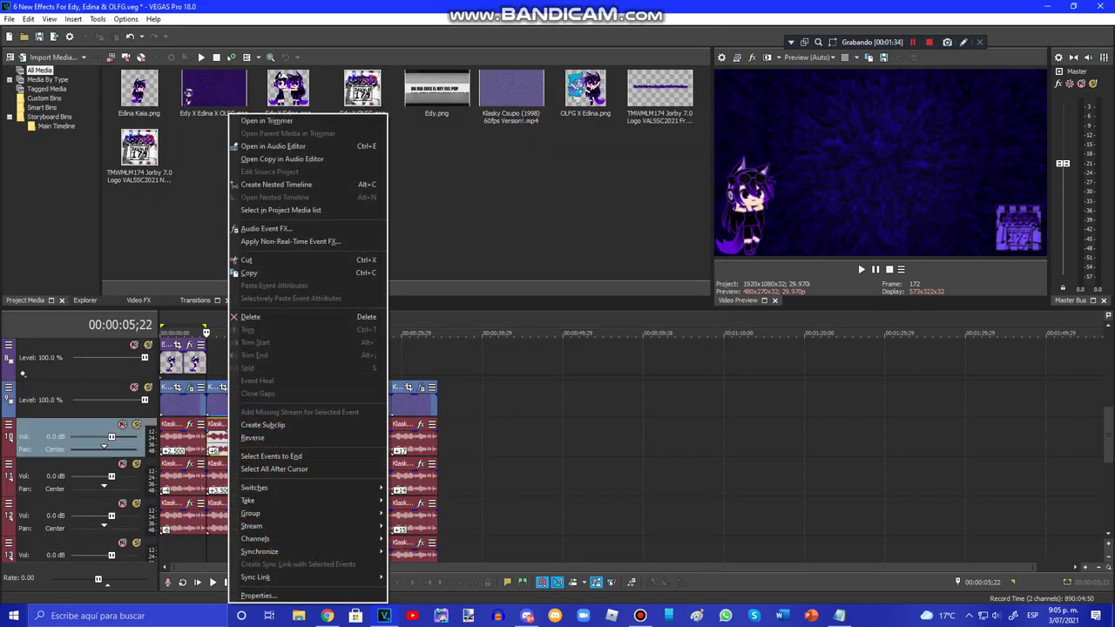
pyautogui.click(258, 596)
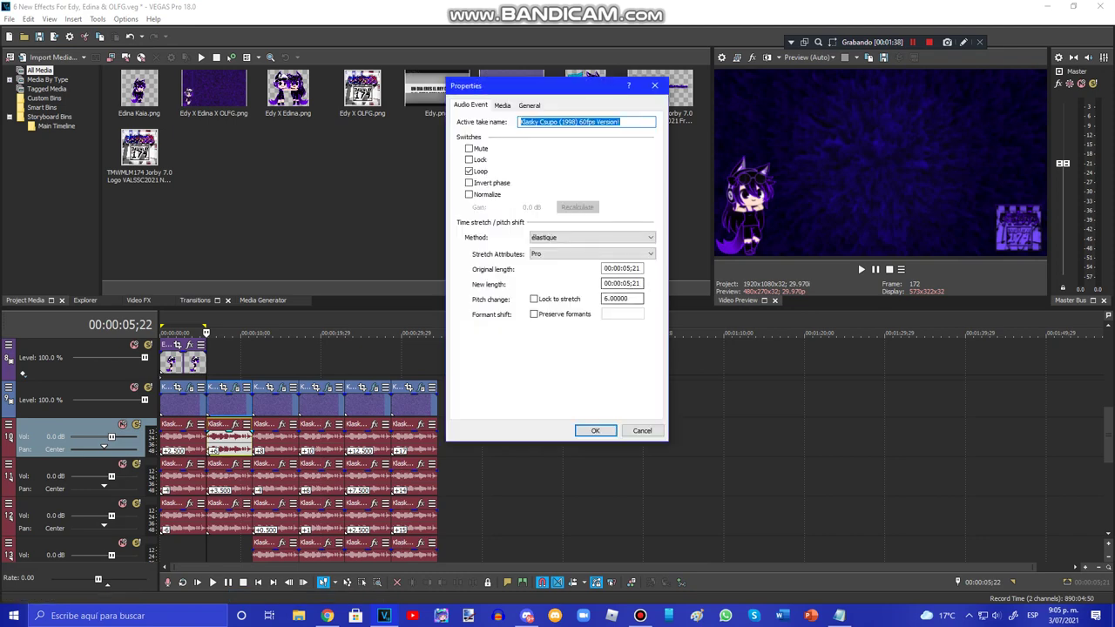
pyautogui.click(595, 430)
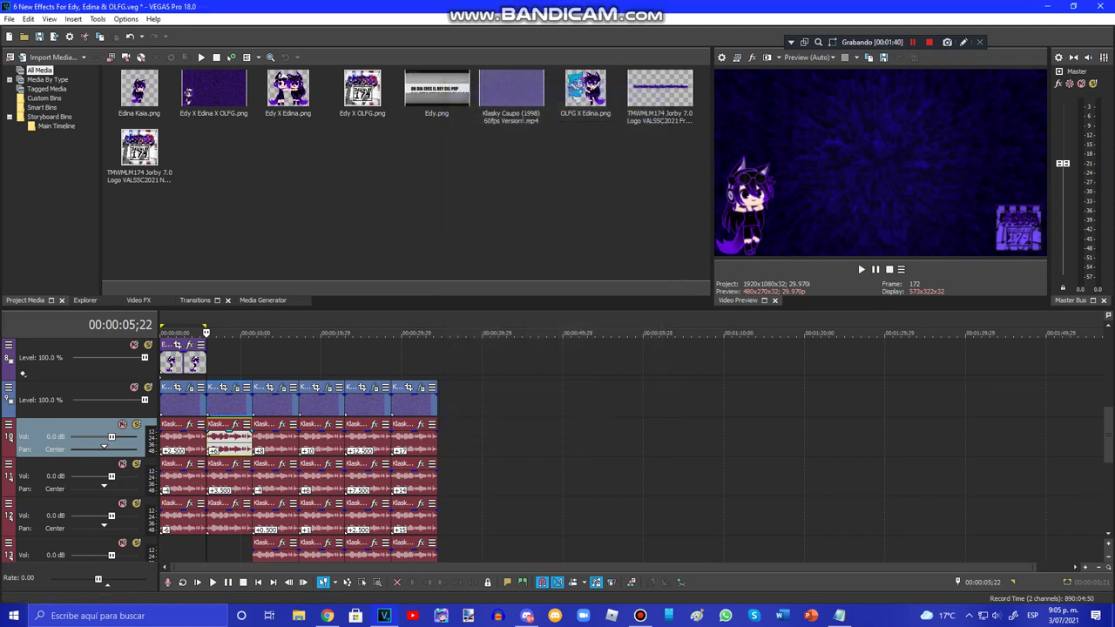
pyautogui.rightClick(218, 477)
pyautogui.click(249, 596)
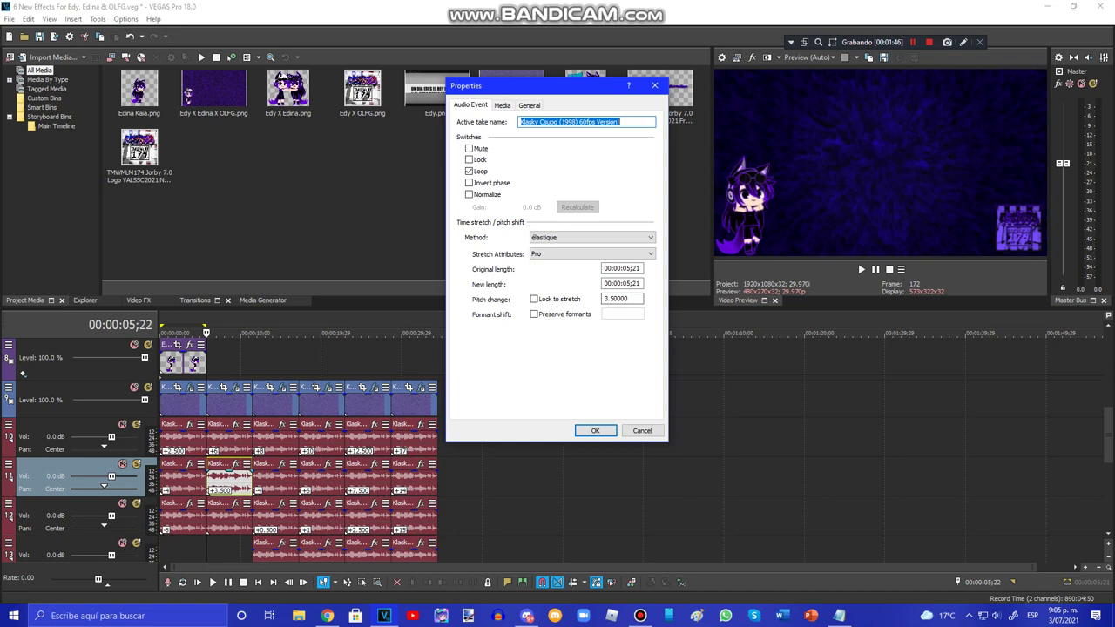
pyautogui.click(595, 430)
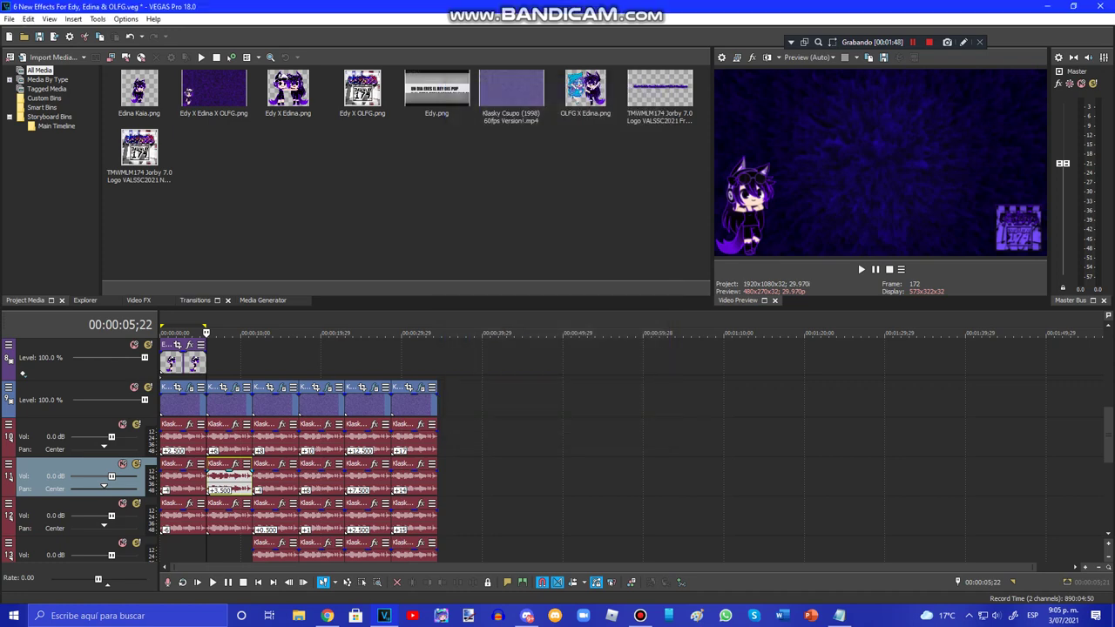
# - Review the pitch shift method, stretch attributes and pitch change of the second audio event on track 12
pyautogui.rightClick(237, 528)
pyautogui.click(262, 521)
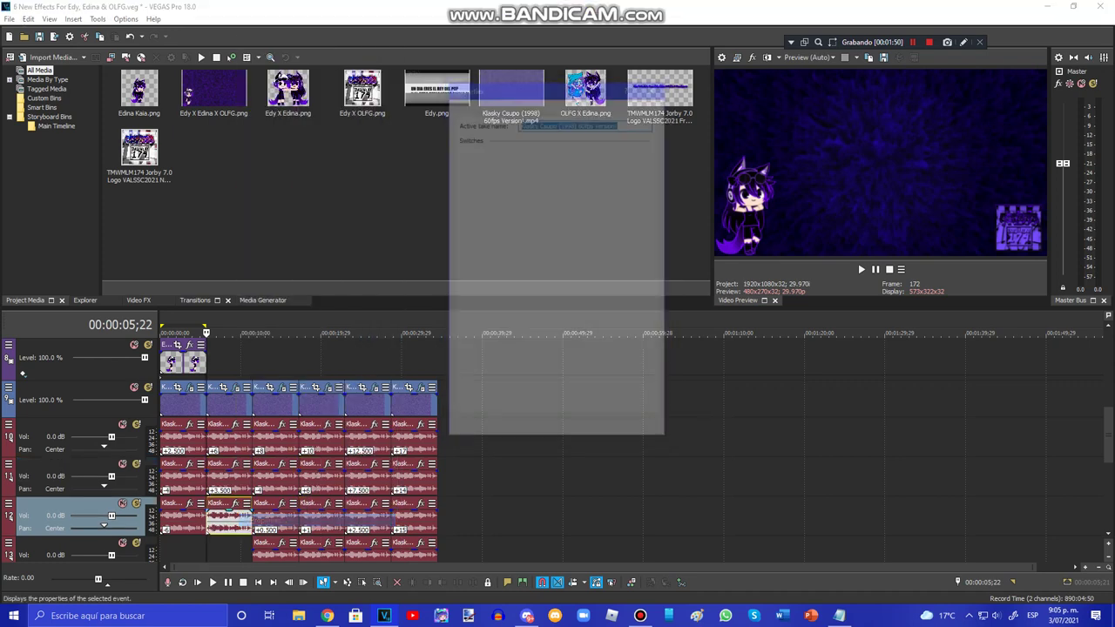
pyautogui.click(592, 237)
pyautogui.click(592, 254)
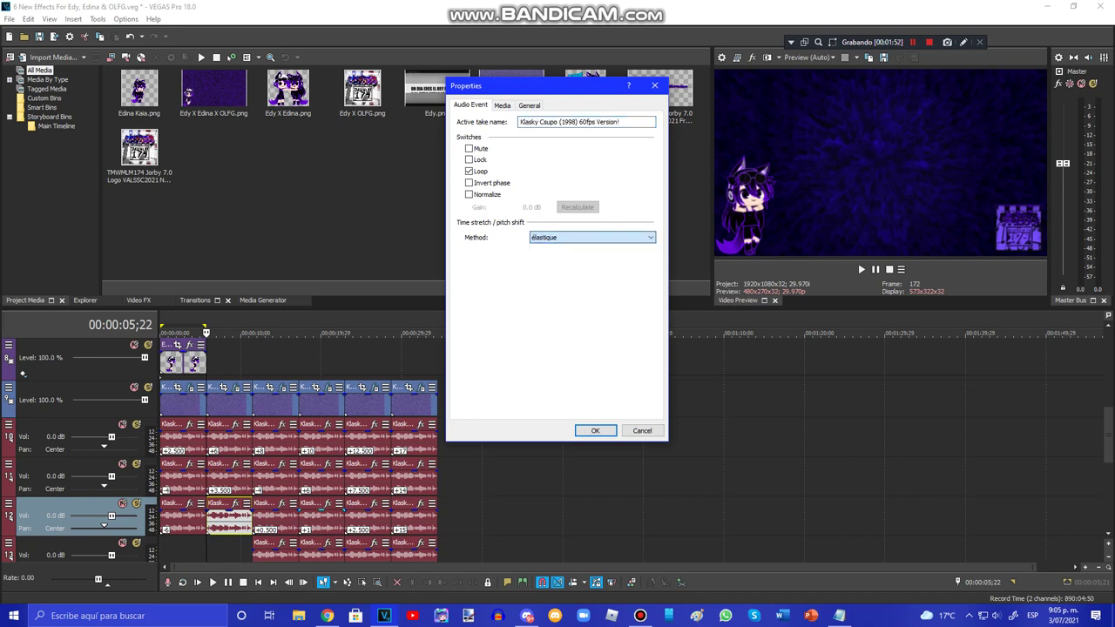
pyautogui.press('Tab')
pyautogui.press('Tab')
pyautogui.press('Tab')
pyautogui.press('Tab')
pyautogui.press('Tab')
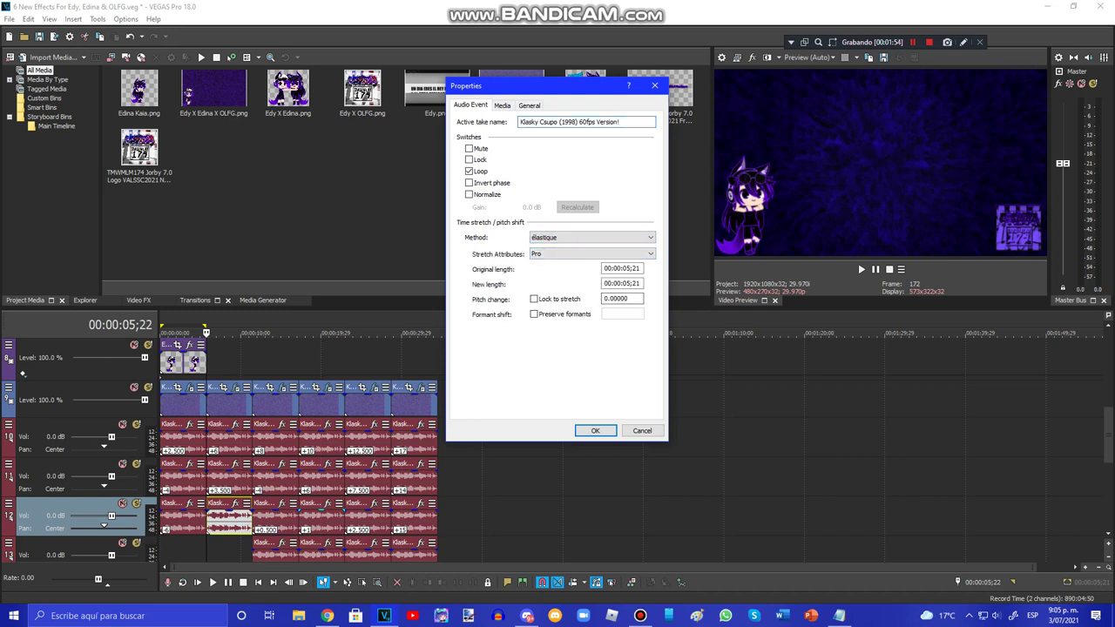
pyautogui.click(596, 430)
# - Go to the start of the third video event and inspect its Light Rays settings
pyautogui.click(253, 361)
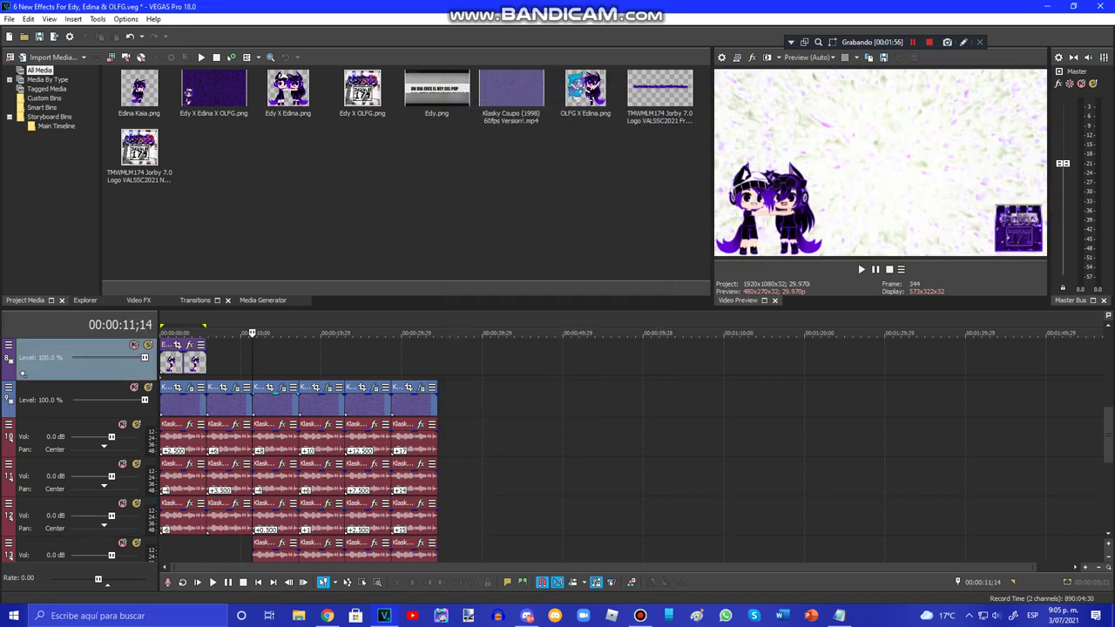
pyautogui.click(282, 389)
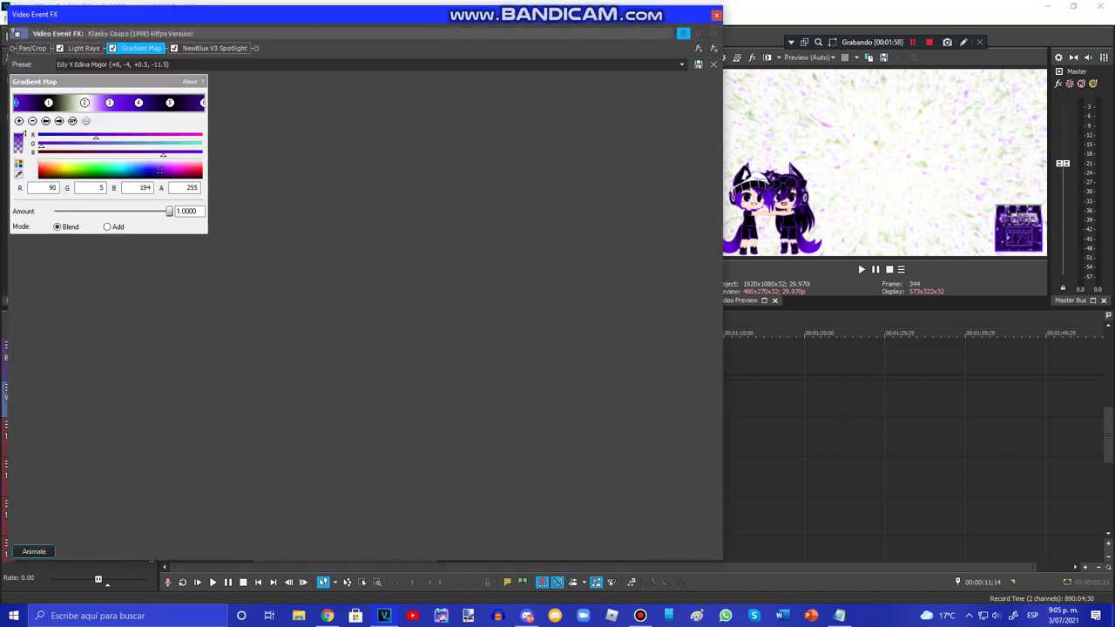
pyautogui.click(84, 48)
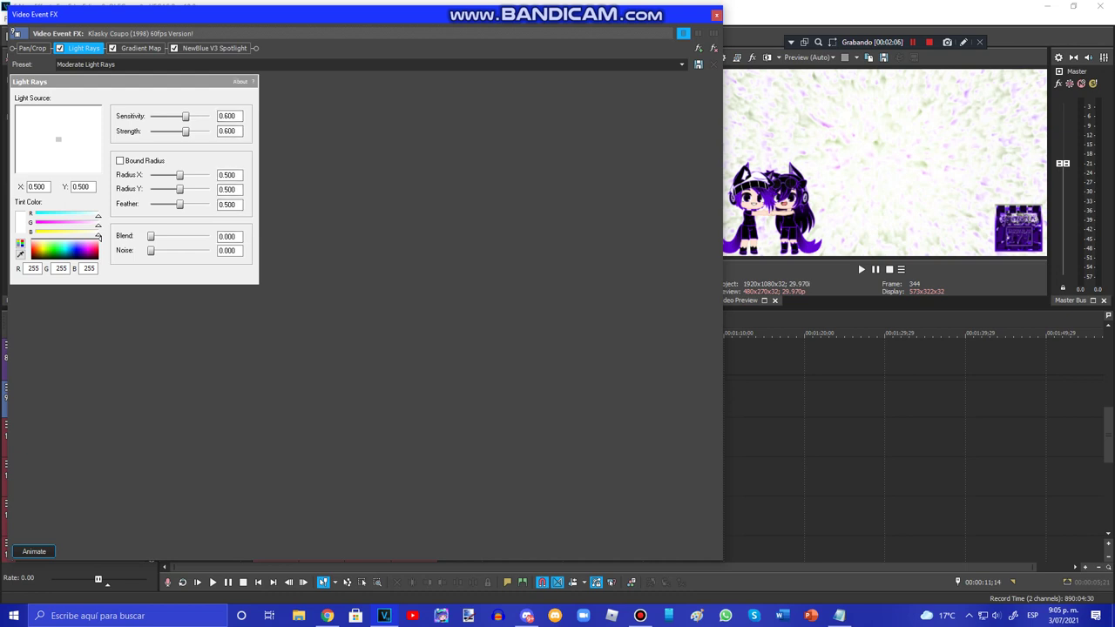
# - Inspect the third video event's Gradient Map control point colours and NewBlue V3 Spotlight settings, and close its effects window
pyautogui.click(140, 48)
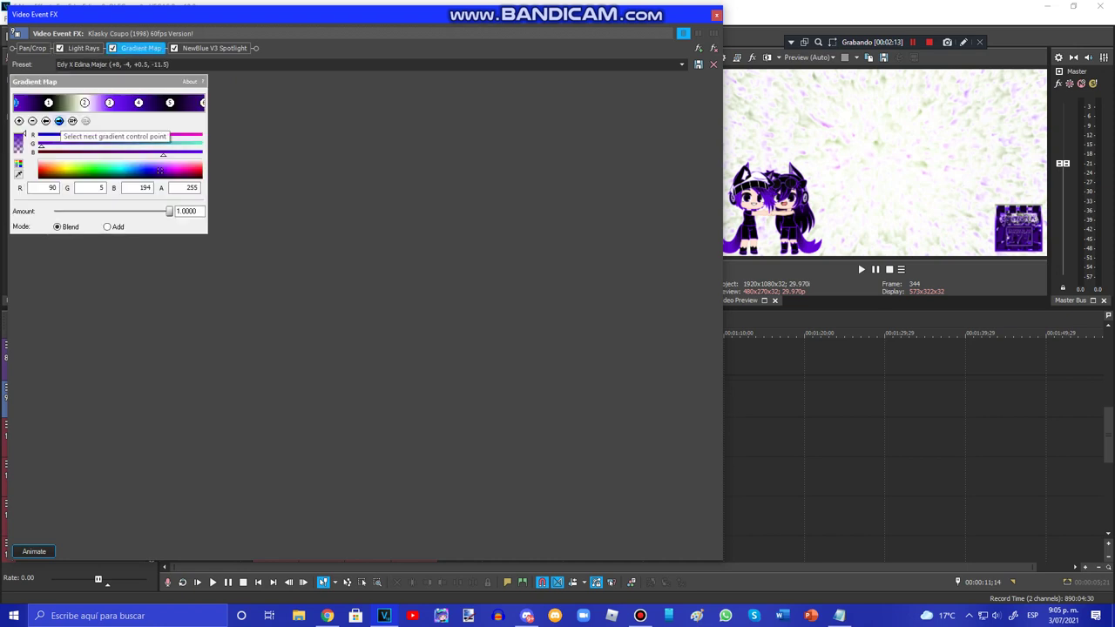
pyautogui.click(59, 121)
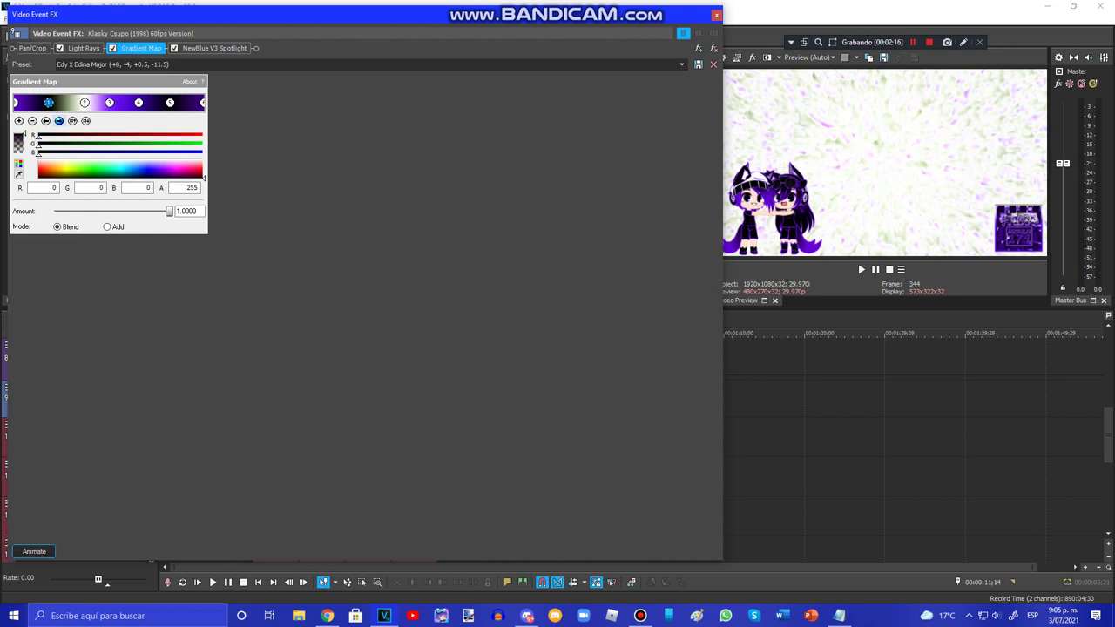
pyautogui.click(59, 122)
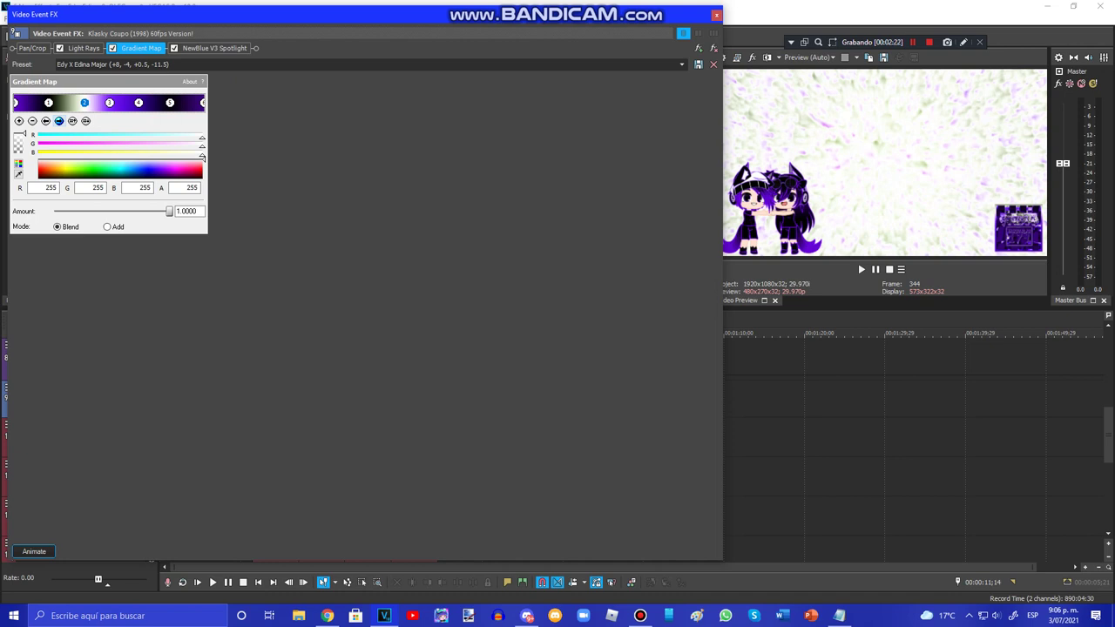
pyautogui.click(158, 167)
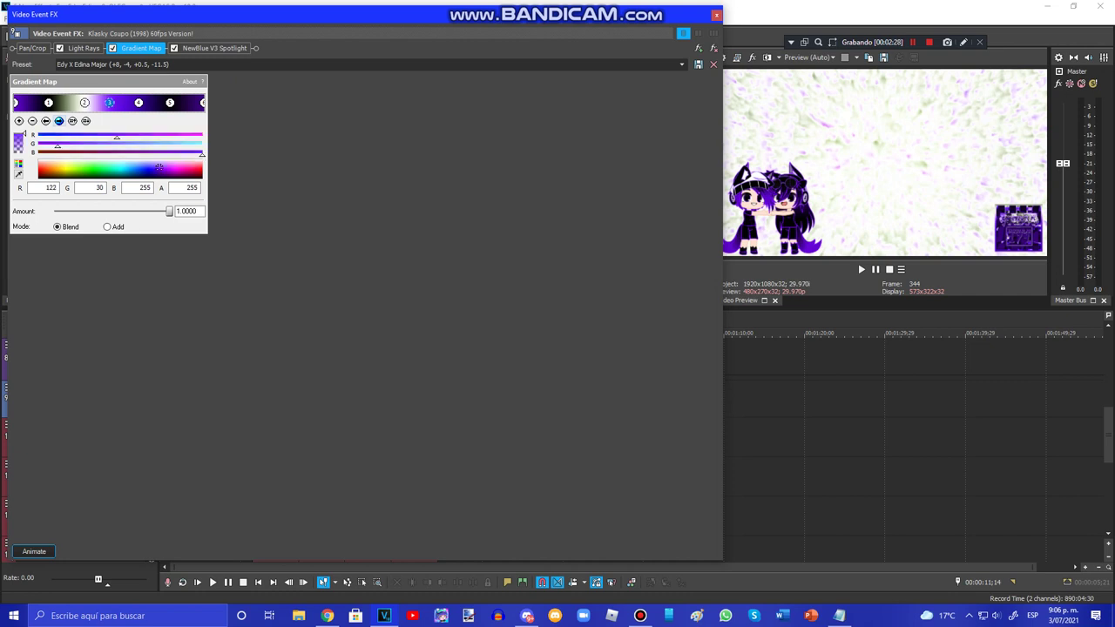
pyautogui.click(139, 102)
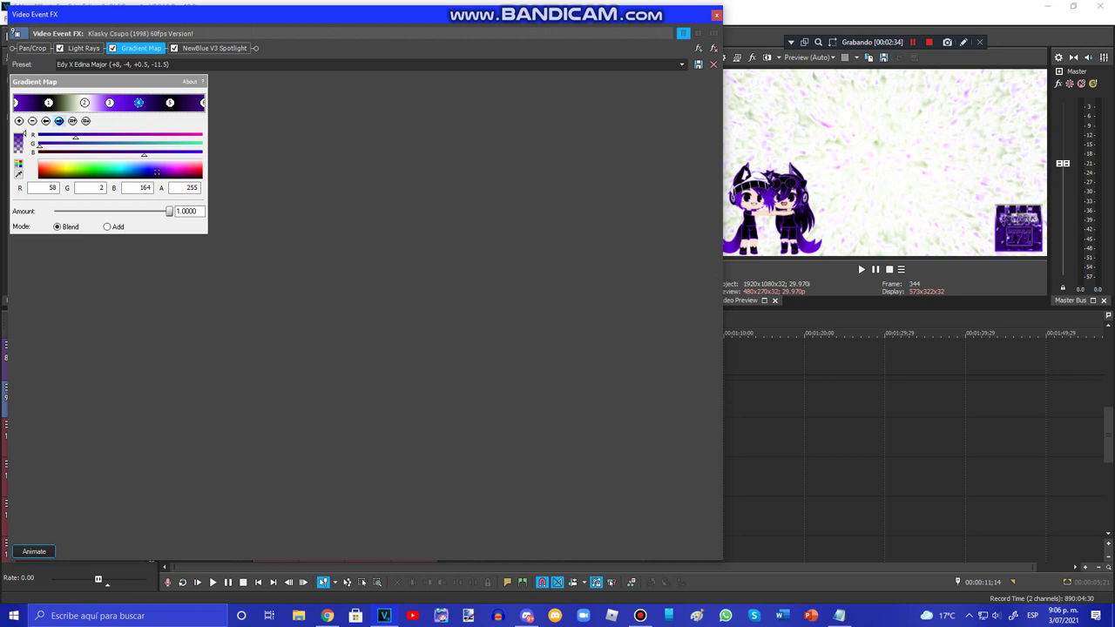
pyautogui.click(60, 121)
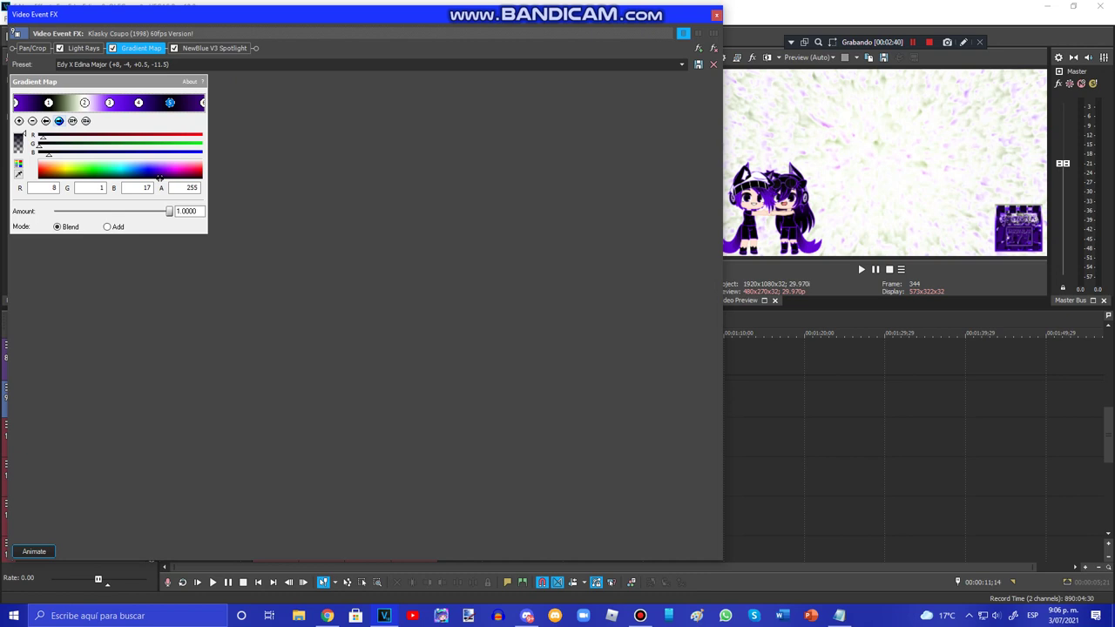
pyautogui.click(59, 121)
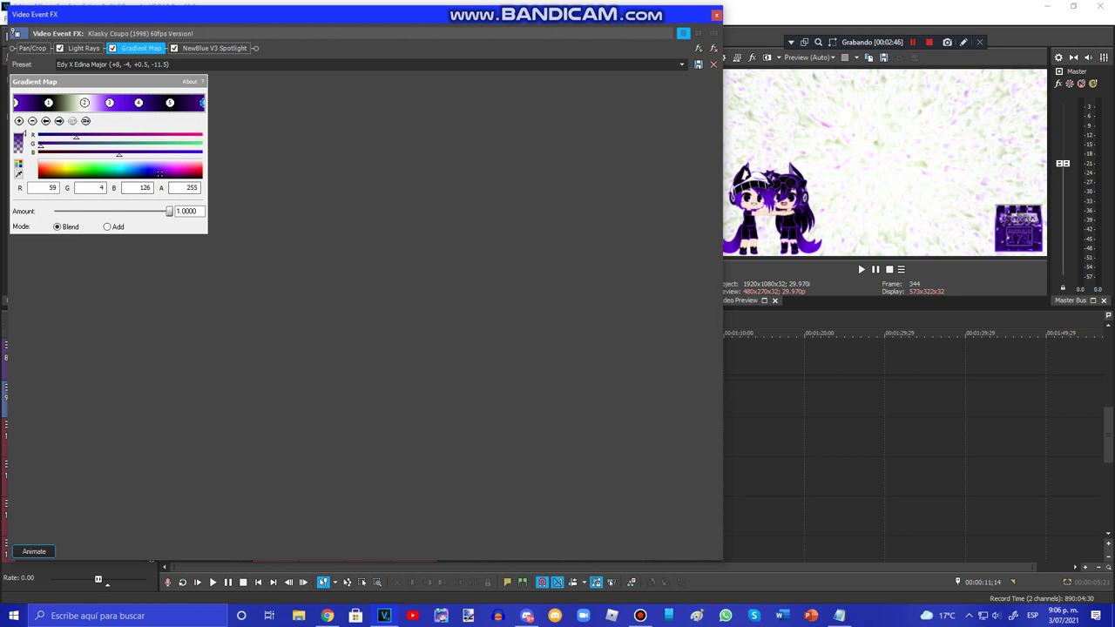
pyautogui.click(214, 48)
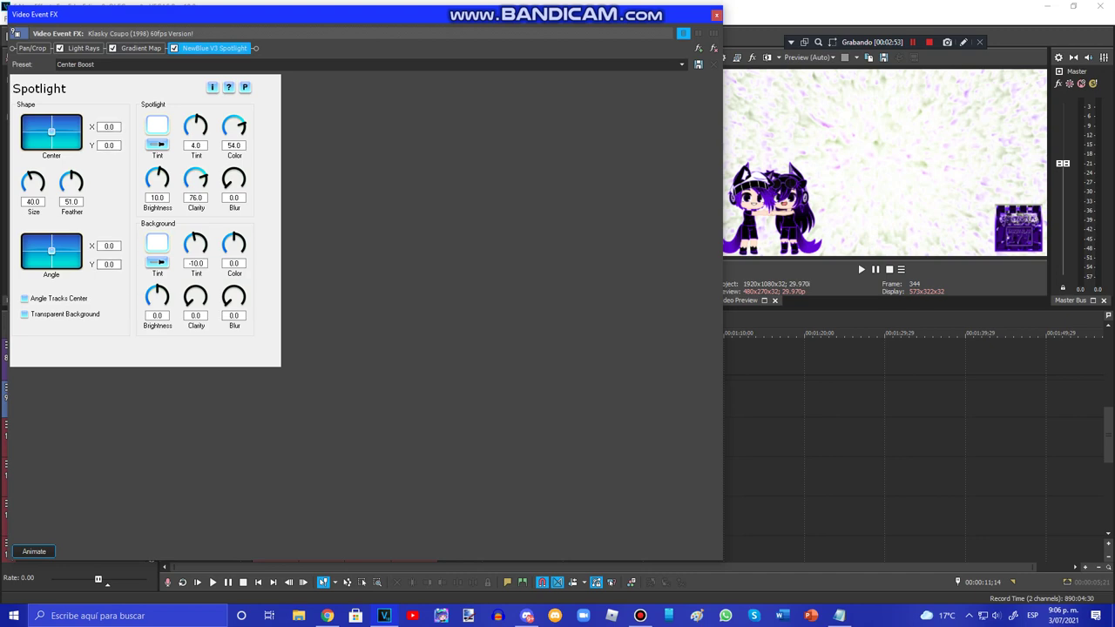
pyautogui.click(716, 15)
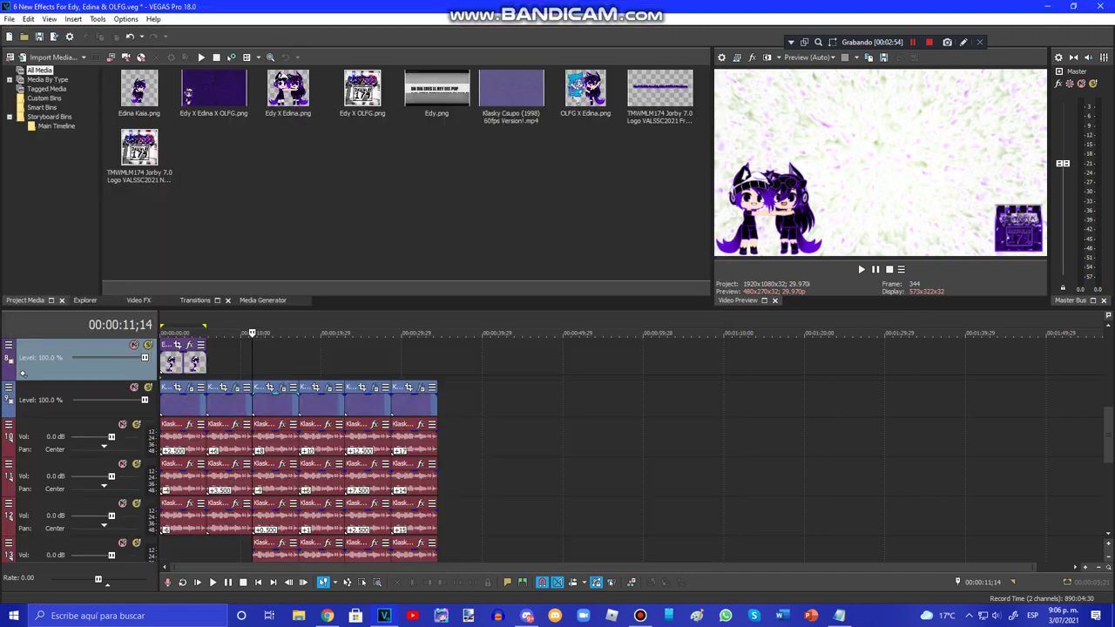
# - Check the pitch shift properties of the third audio events on tracks 10 and 11
pyautogui.rightClick(280, 442)
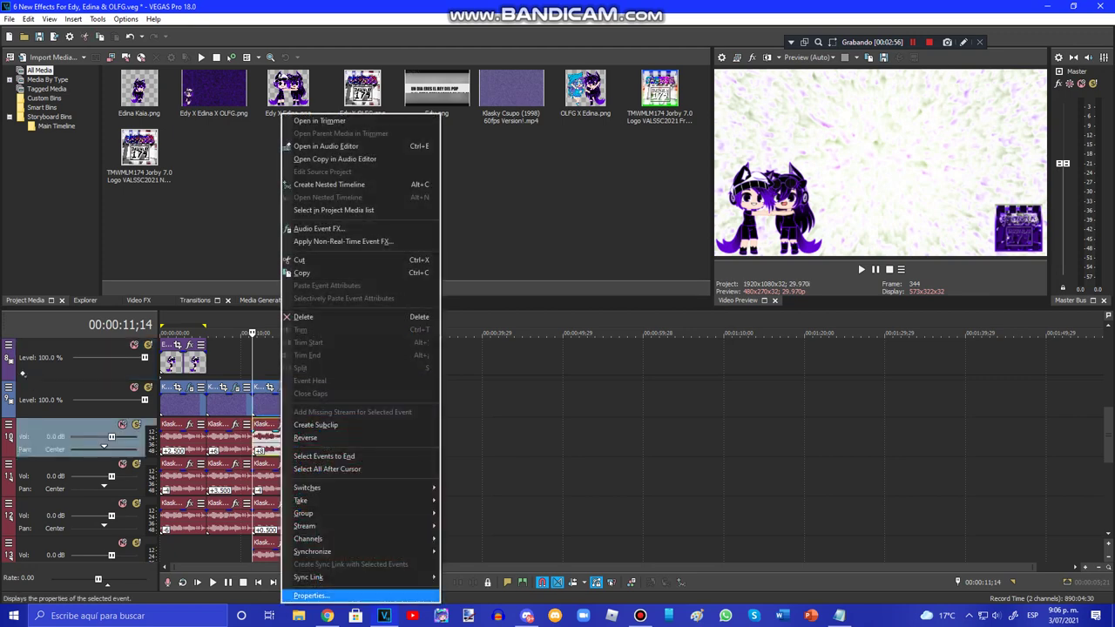
pyautogui.click(312, 597)
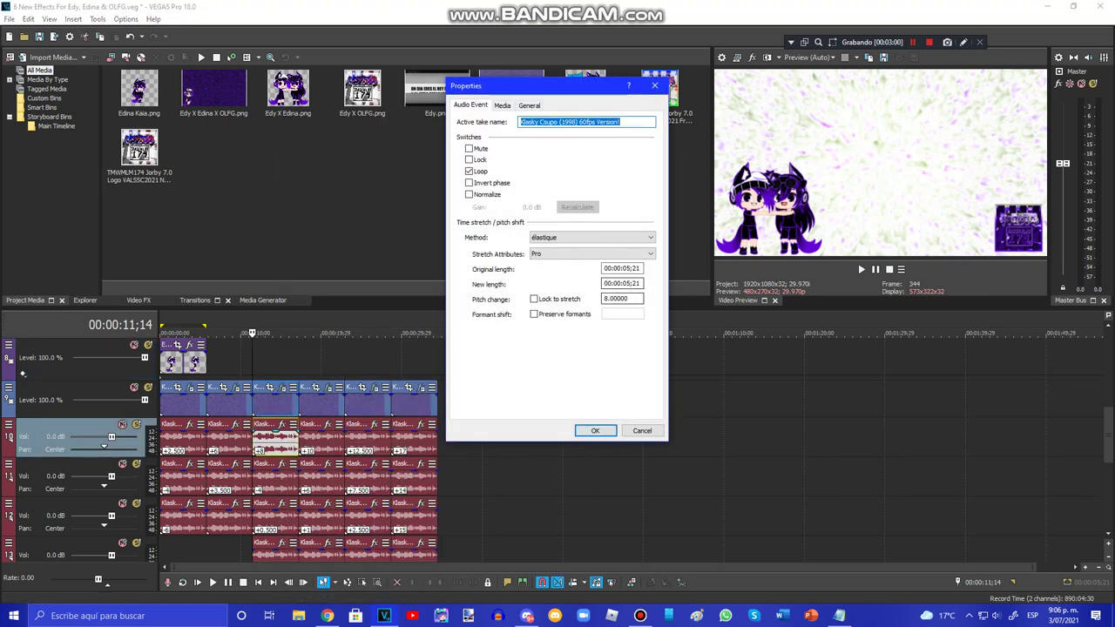
pyautogui.click(595, 431)
pyautogui.rightClick(279, 475)
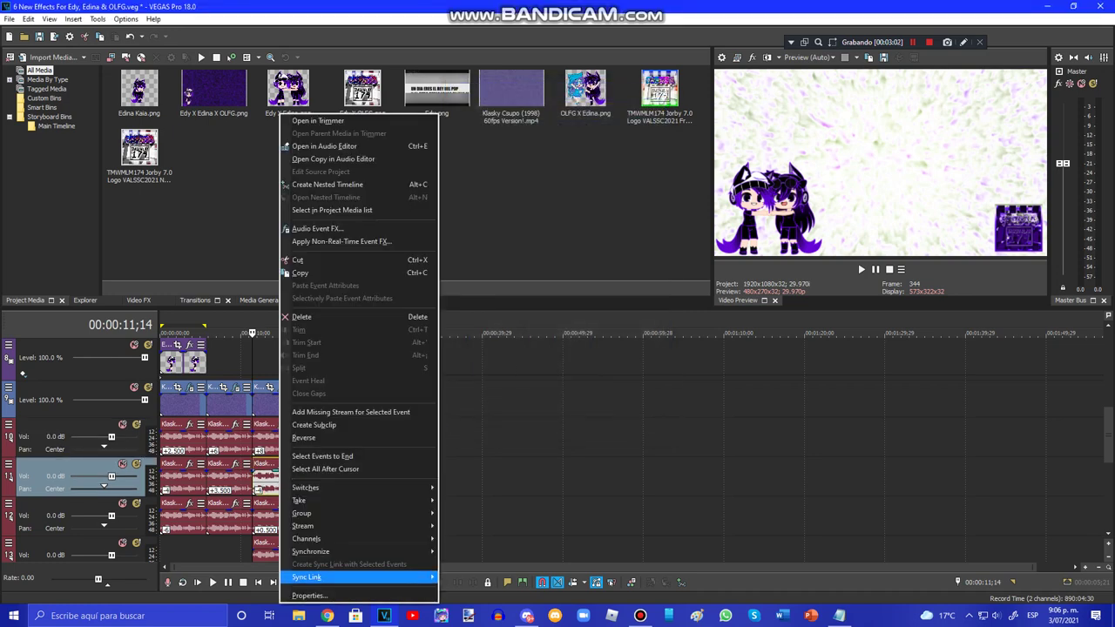
pyautogui.click(307, 596)
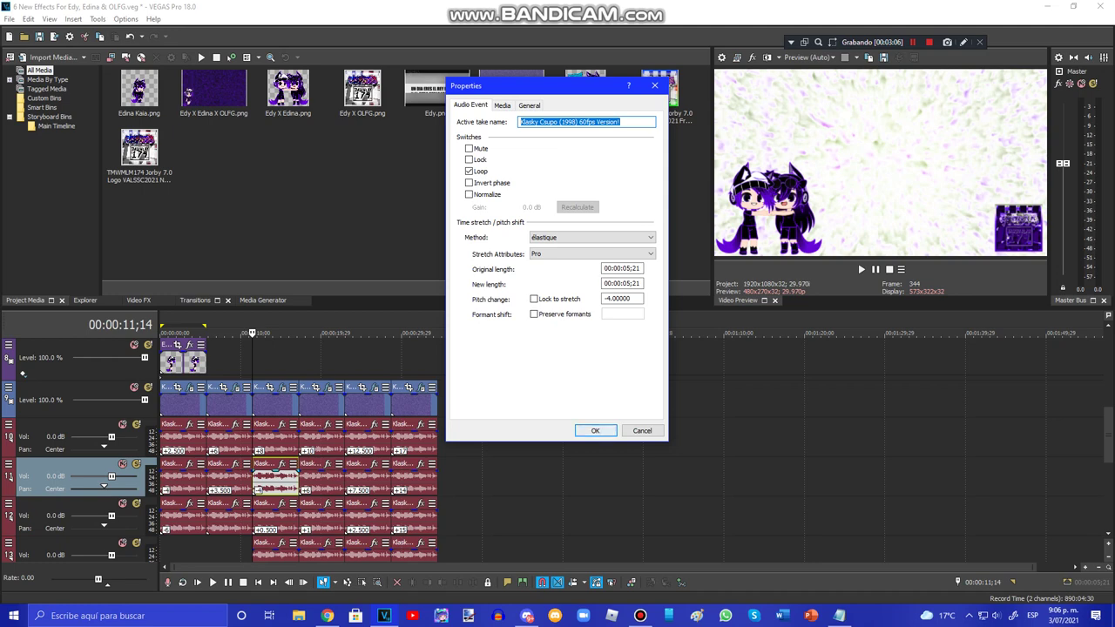
pyautogui.click(595, 430)
pyautogui.click(595, 431)
# - Check the pitch shift properties of the audio events on tracks 12 and 13 beneath the third video event
pyautogui.rightClick(267, 518)
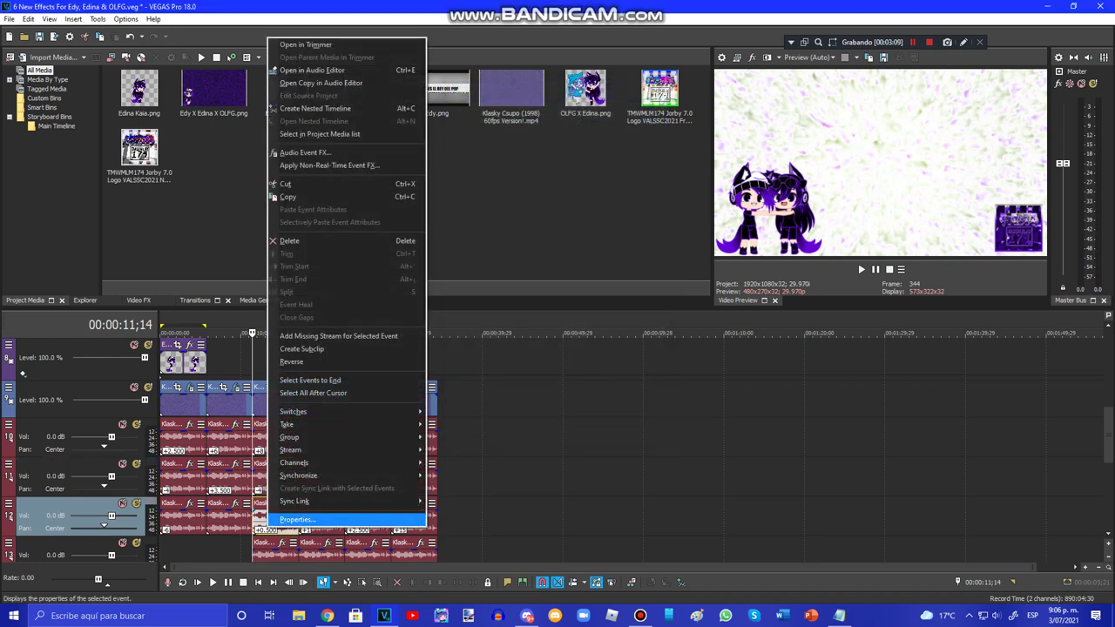
pyautogui.click(305, 521)
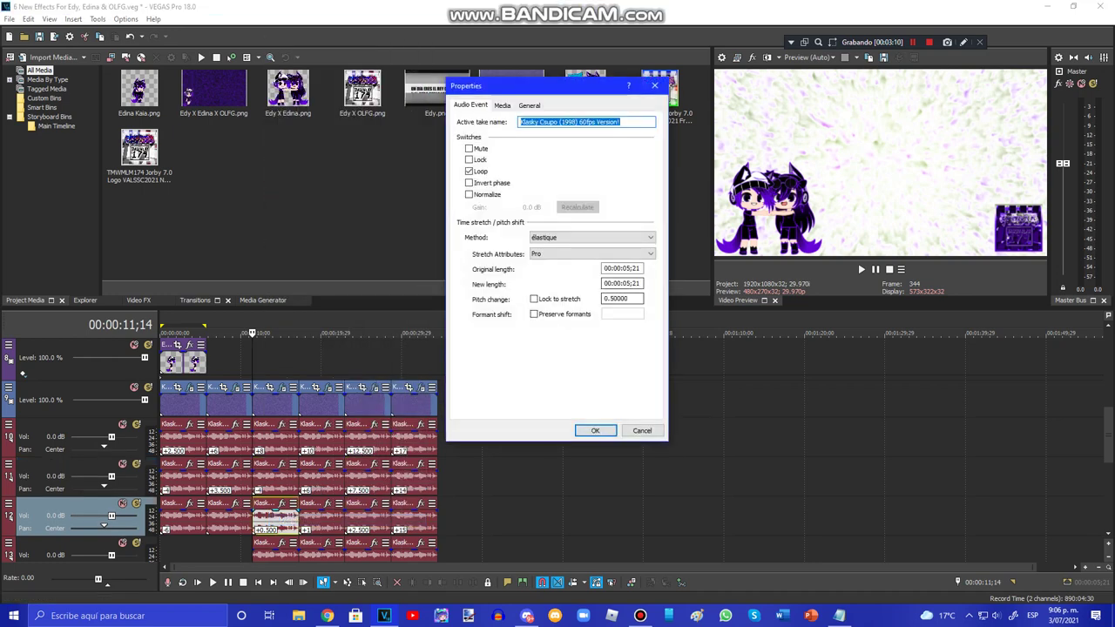
pyautogui.click(595, 431)
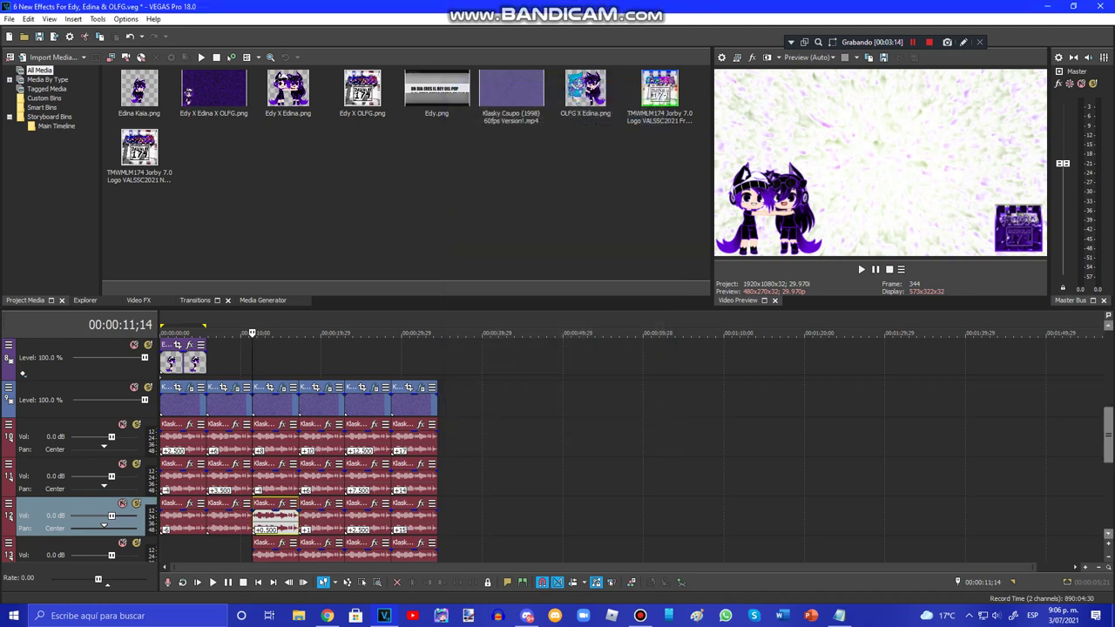
pyautogui.scroll(-2, 296, 448)
pyautogui.rightClick(282, 478)
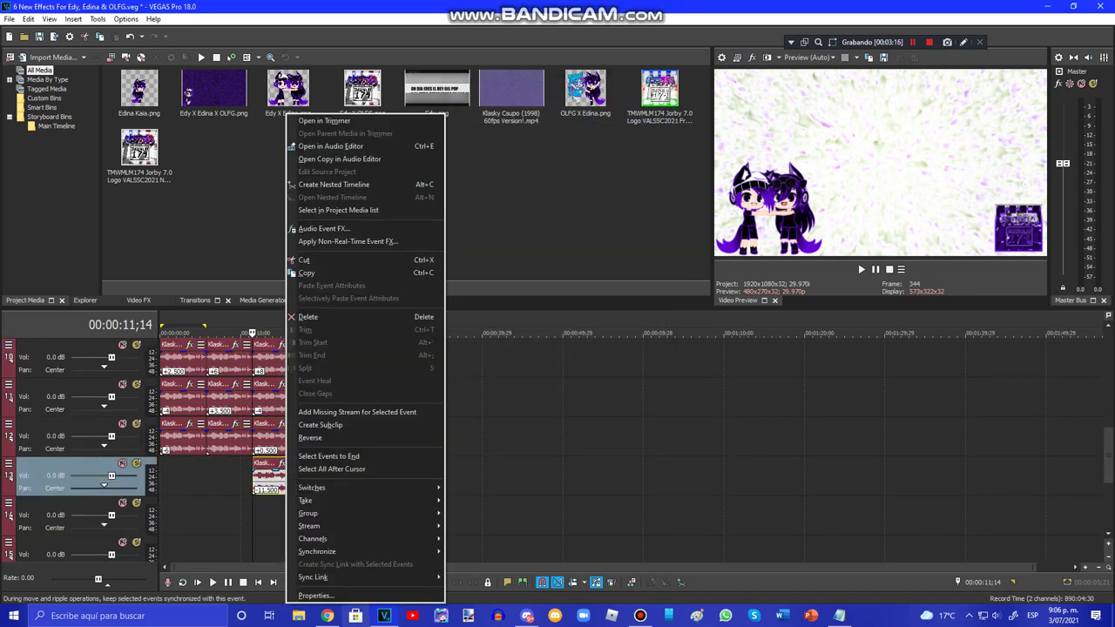
pyautogui.click(313, 596)
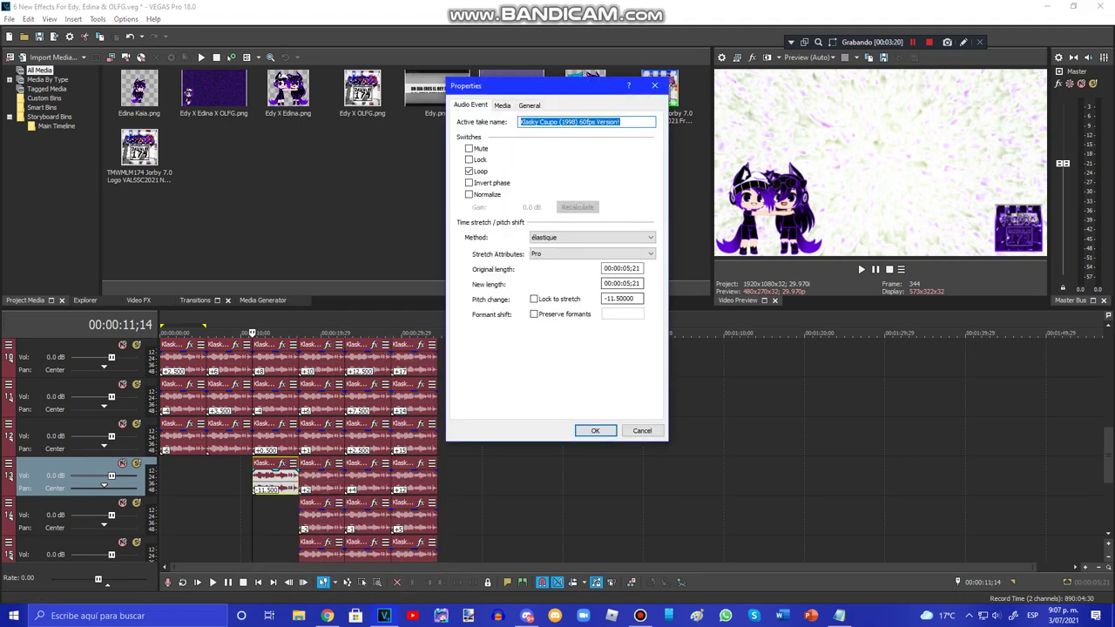
pyautogui.click(596, 430)
# - Go to the start of the fourth video event and inspect its Light Rays settings
pyautogui.scroll(-3, 348, 461)
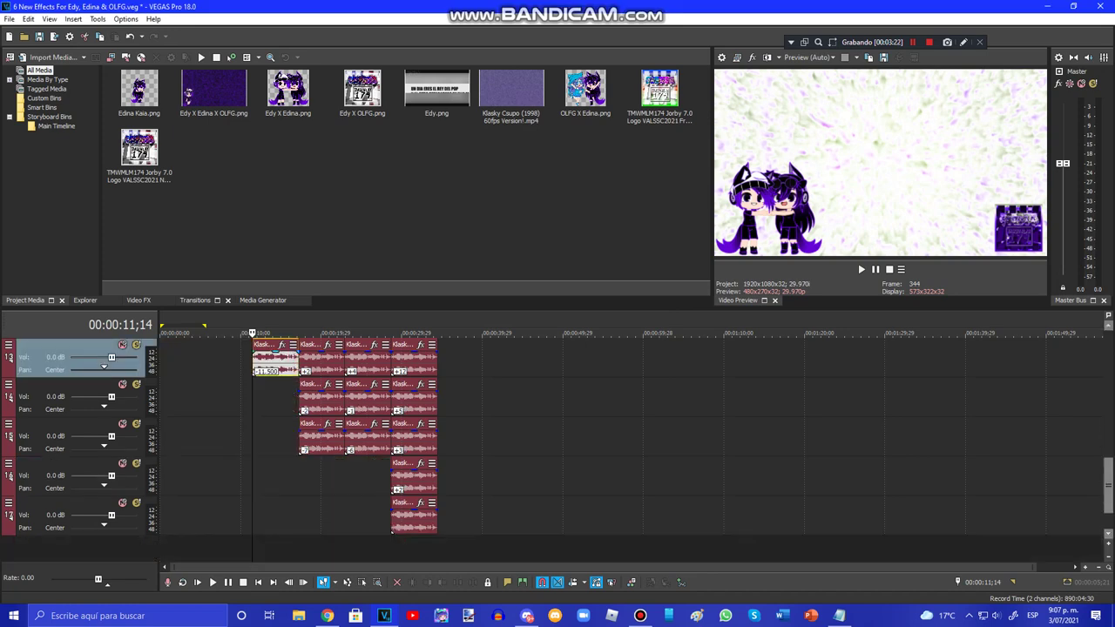
pyautogui.click(298, 516)
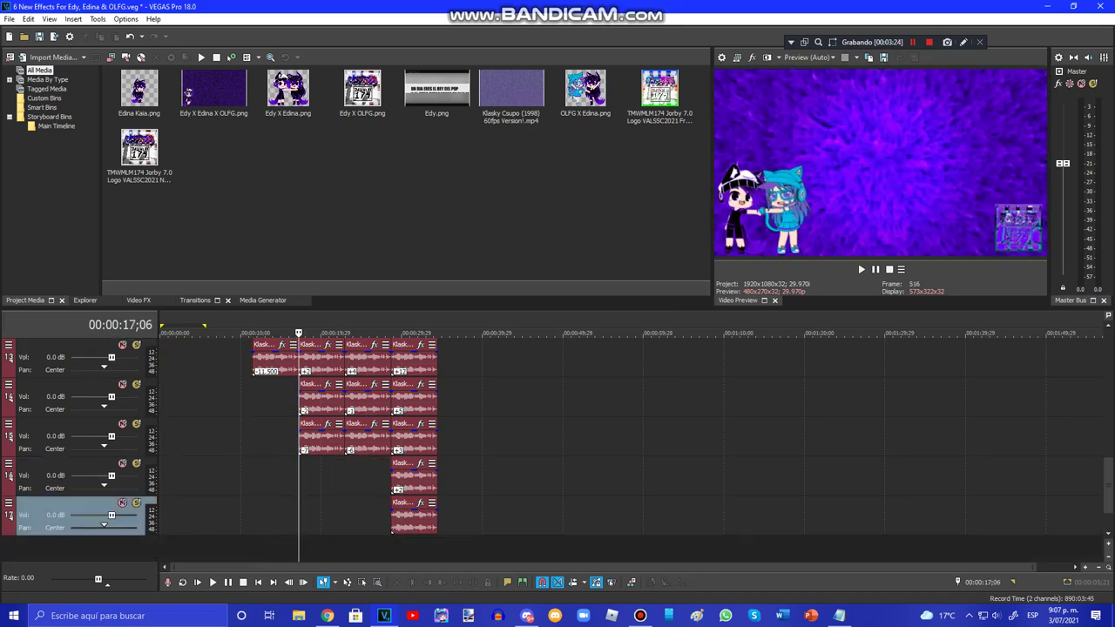
pyautogui.scroll(5, 296, 449)
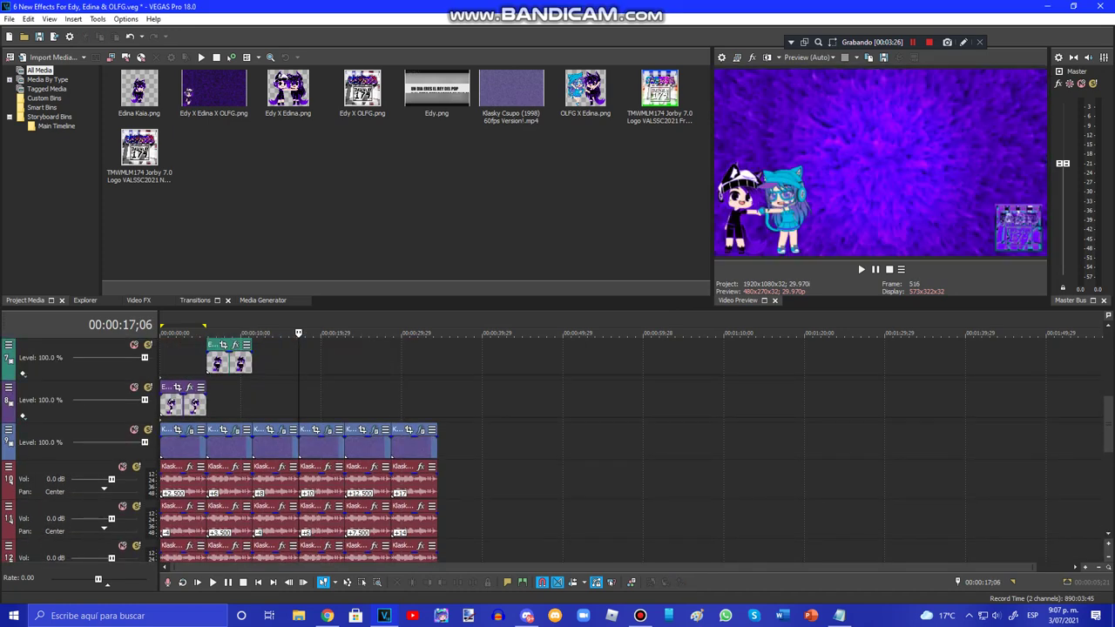
pyautogui.click(329, 430)
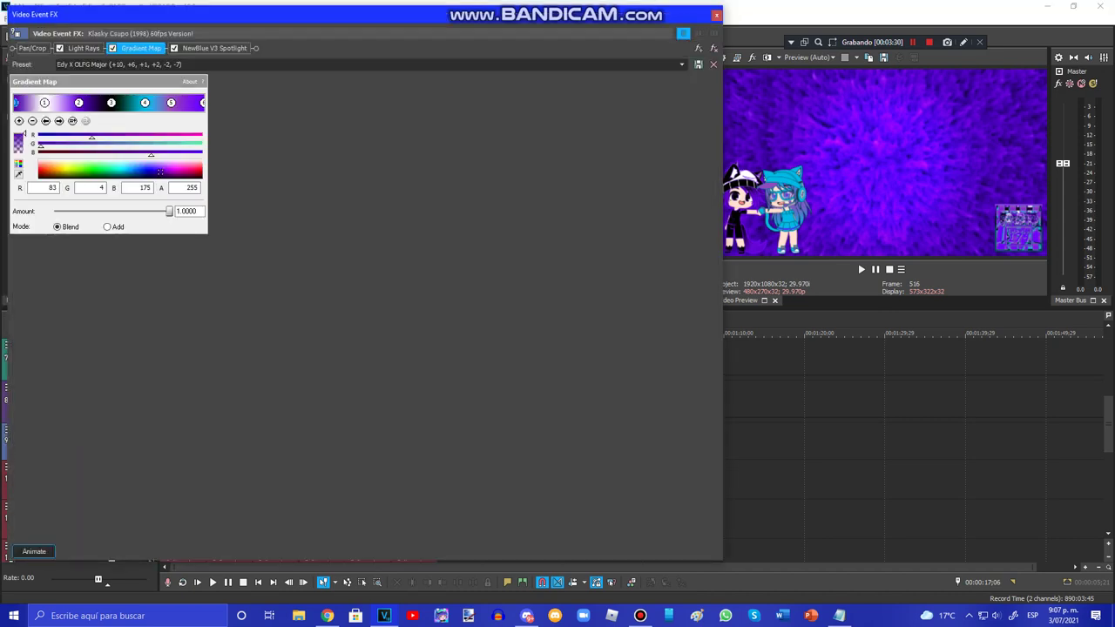
pyautogui.click(84, 49)
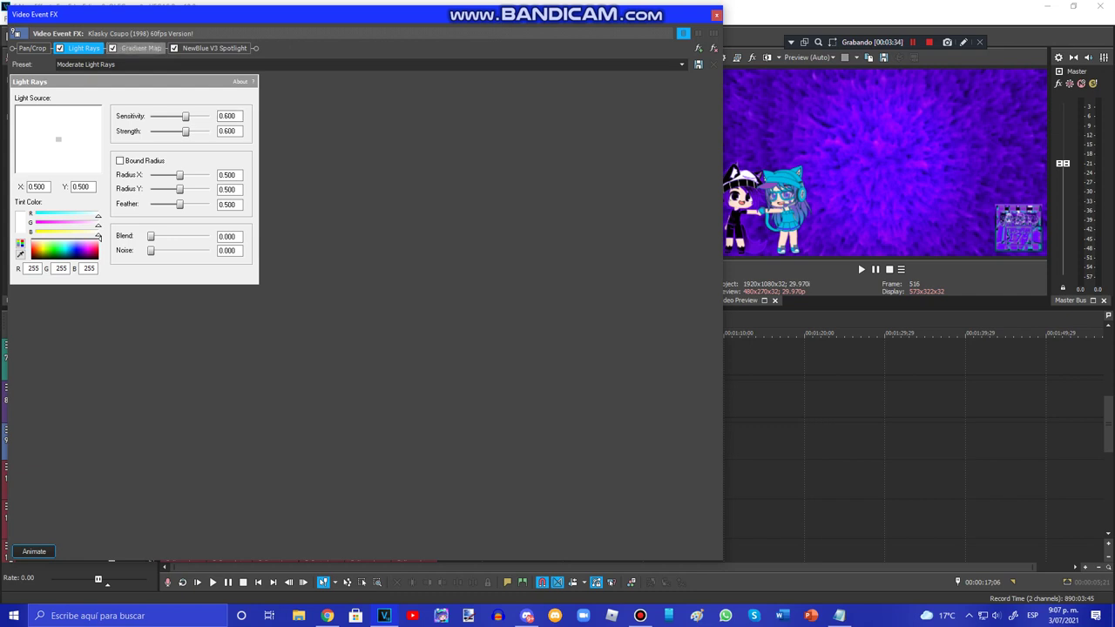
# - Inspect the fourth video event's Gradient Map control point colours and NewBlue V3 Spotlight settings, and close its effects window
pyautogui.click(140, 48)
pyautogui.click(141, 47)
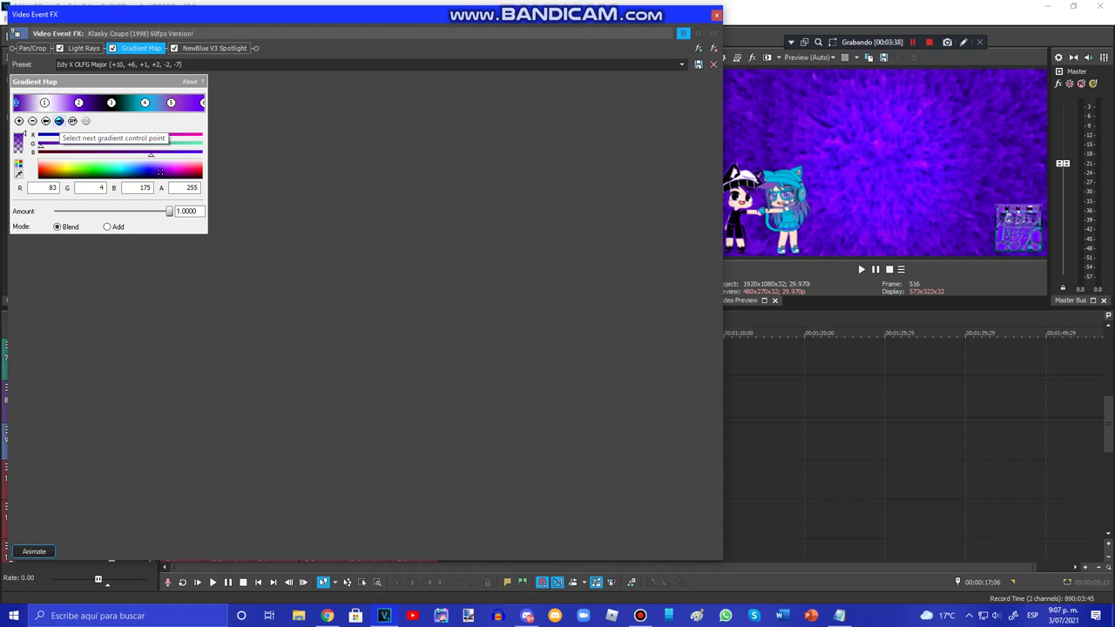
pyautogui.click(60, 121)
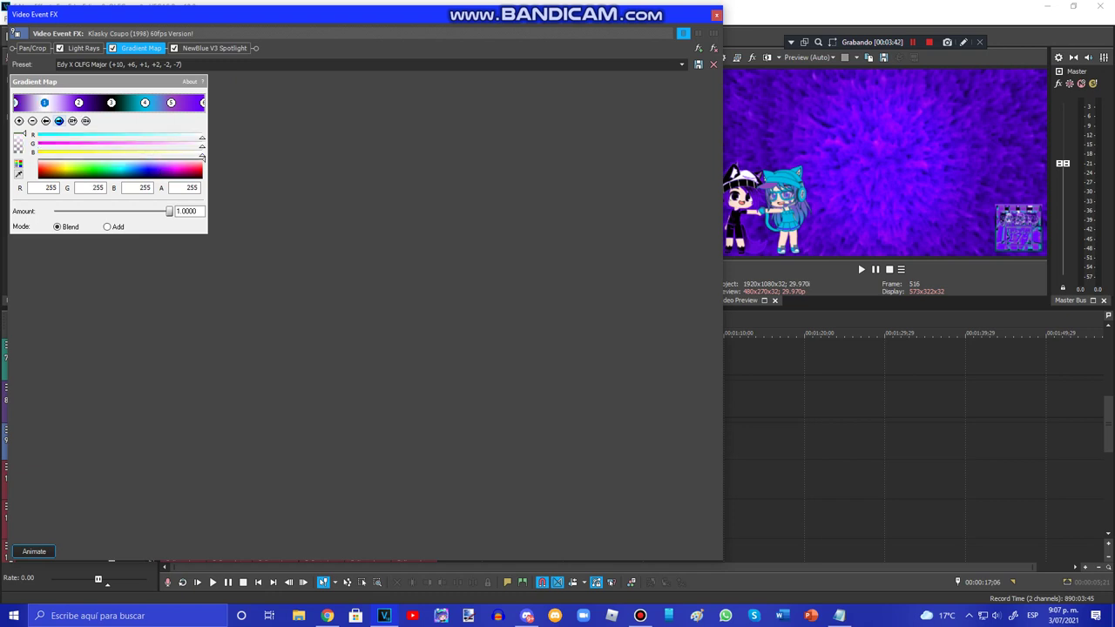
pyautogui.click(59, 120)
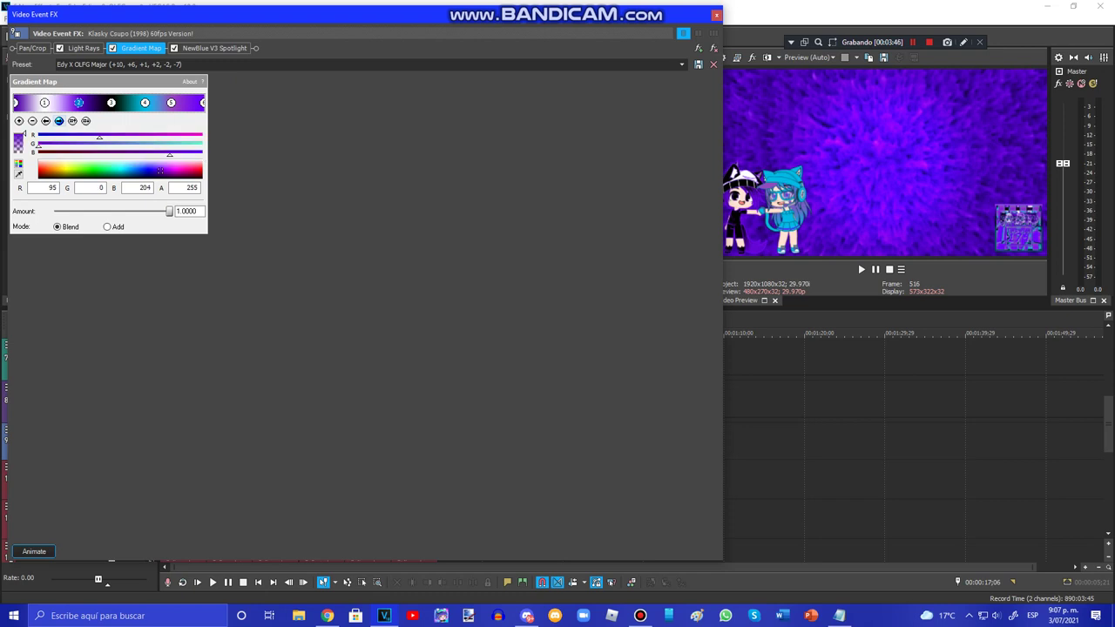
pyautogui.click(60, 120)
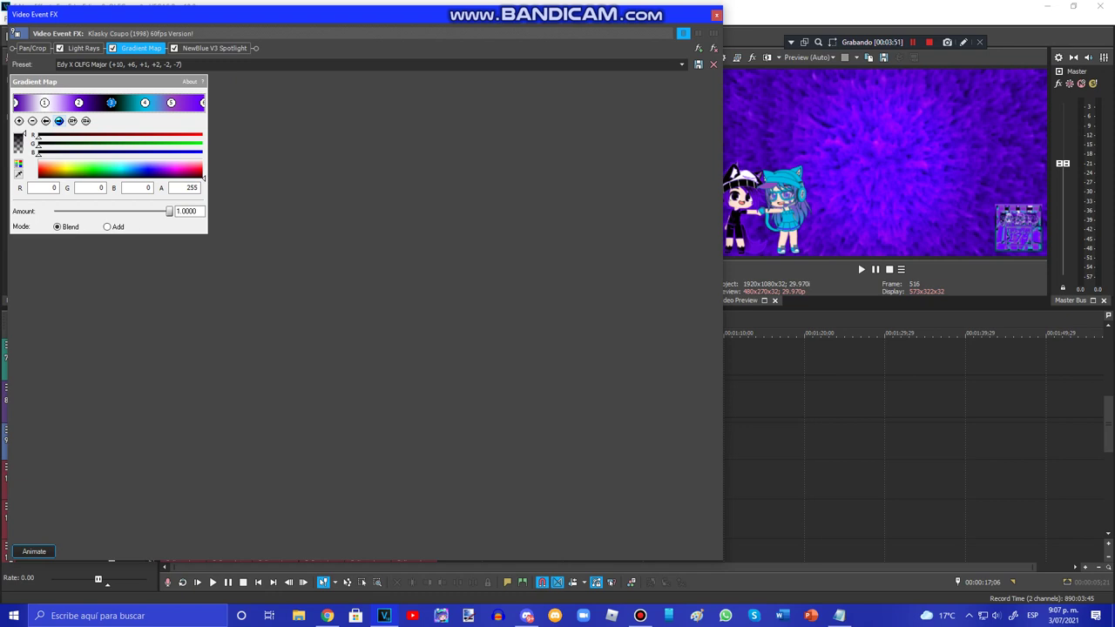
pyautogui.click(60, 120)
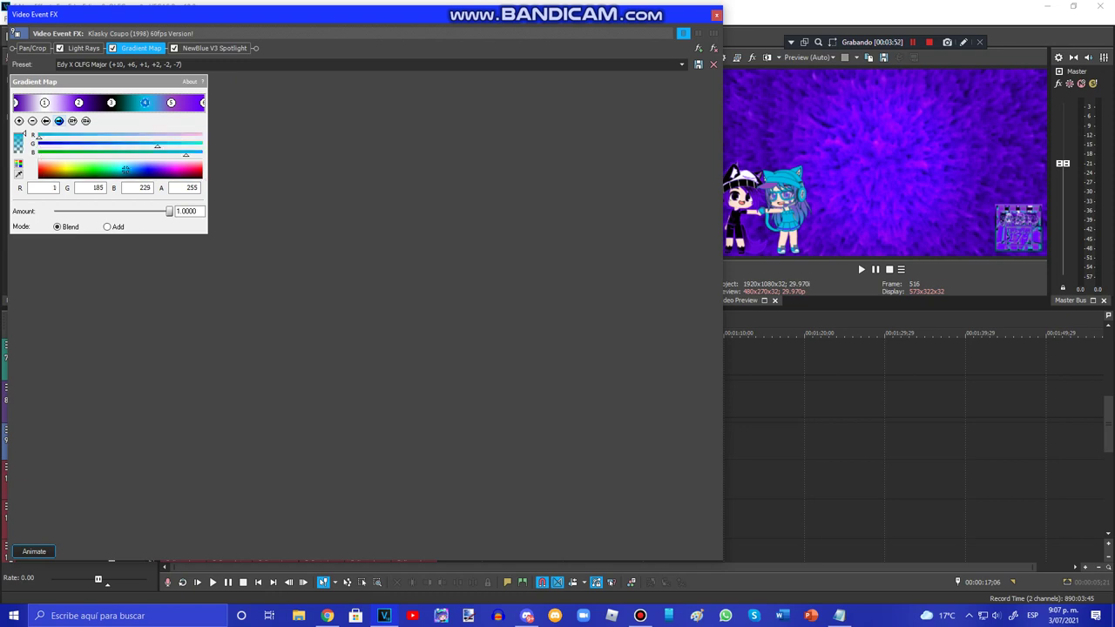
pyautogui.click(59, 121)
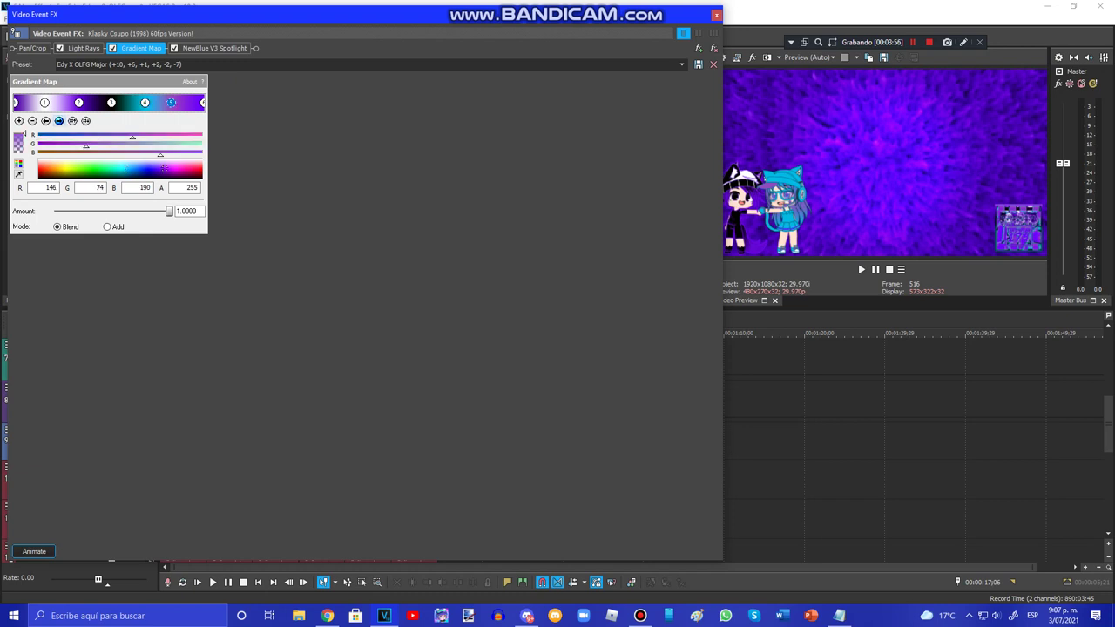
pyautogui.click(214, 48)
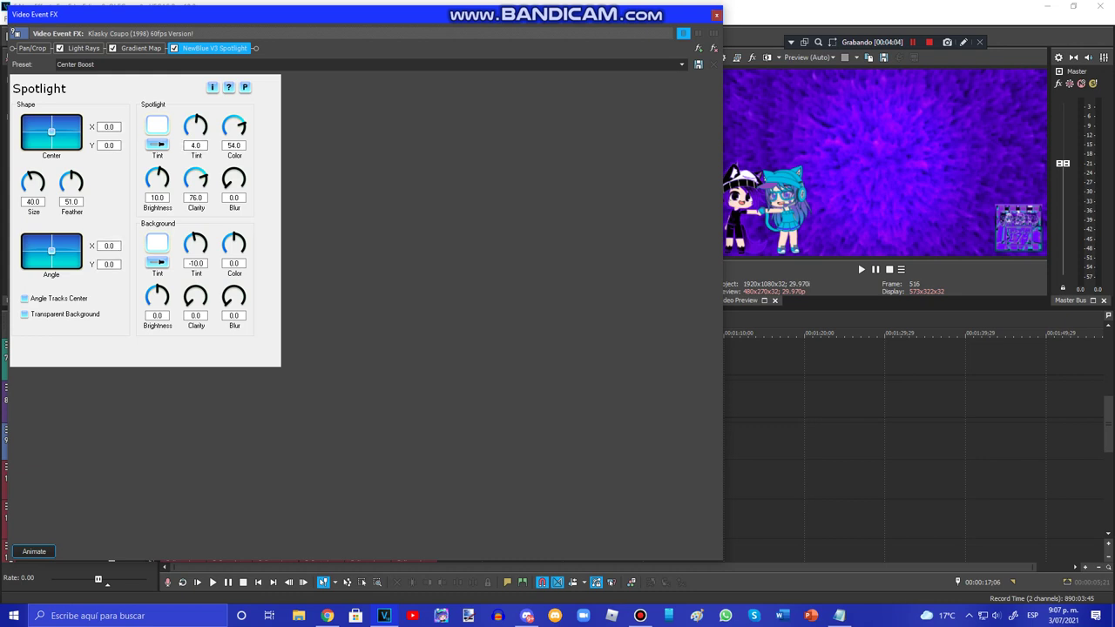
pyautogui.click(716, 15)
# - Check the pitch shift properties of the audio events on tracks 10 and 11 beneath the fourth video event
pyautogui.moveTo(1108, 424); pyautogui.dragTo(1108, 456)
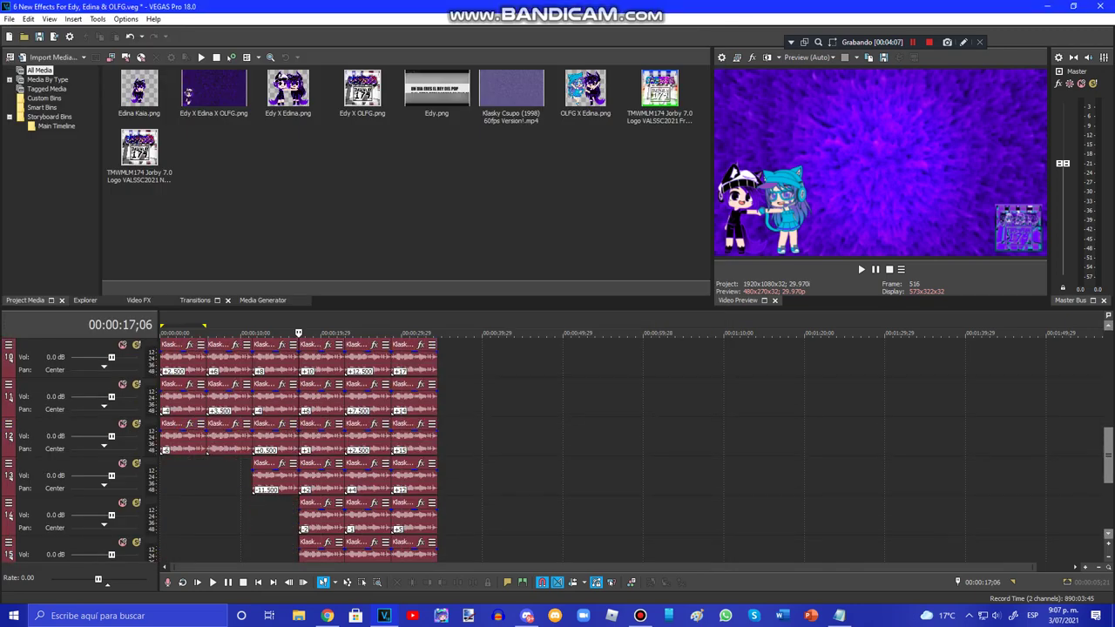
pyautogui.rightClick(319, 357)
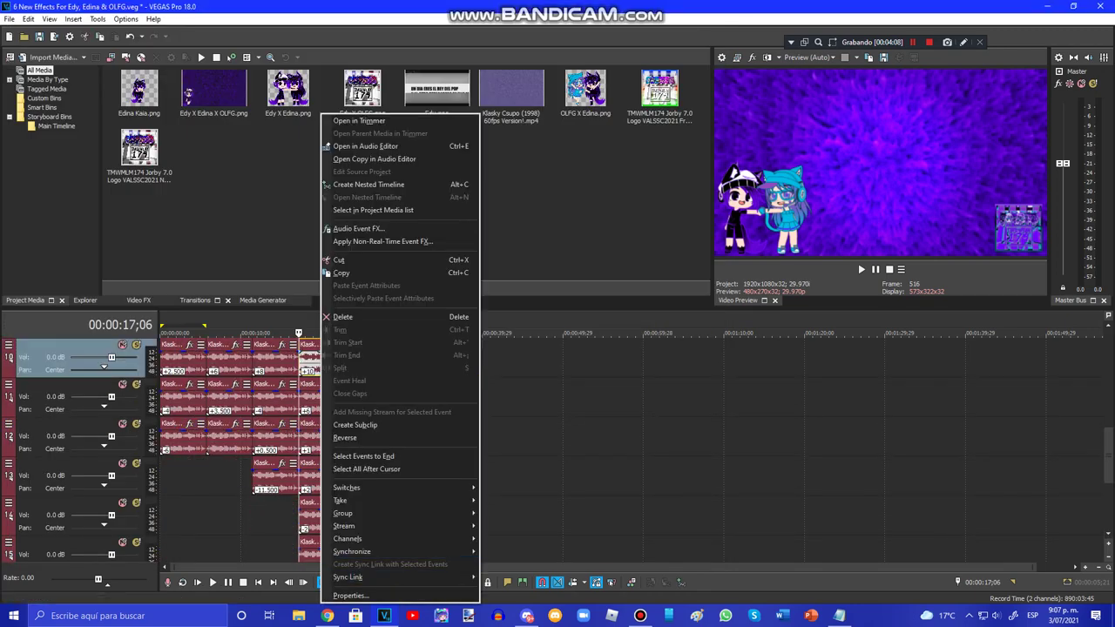
pyautogui.click(348, 596)
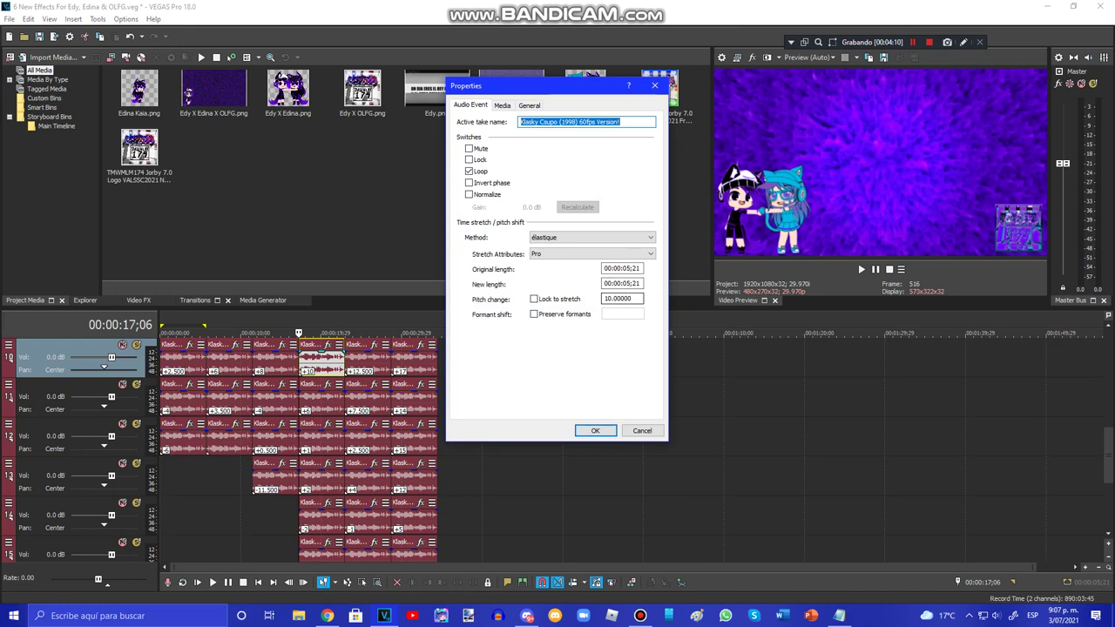
pyautogui.click(595, 430)
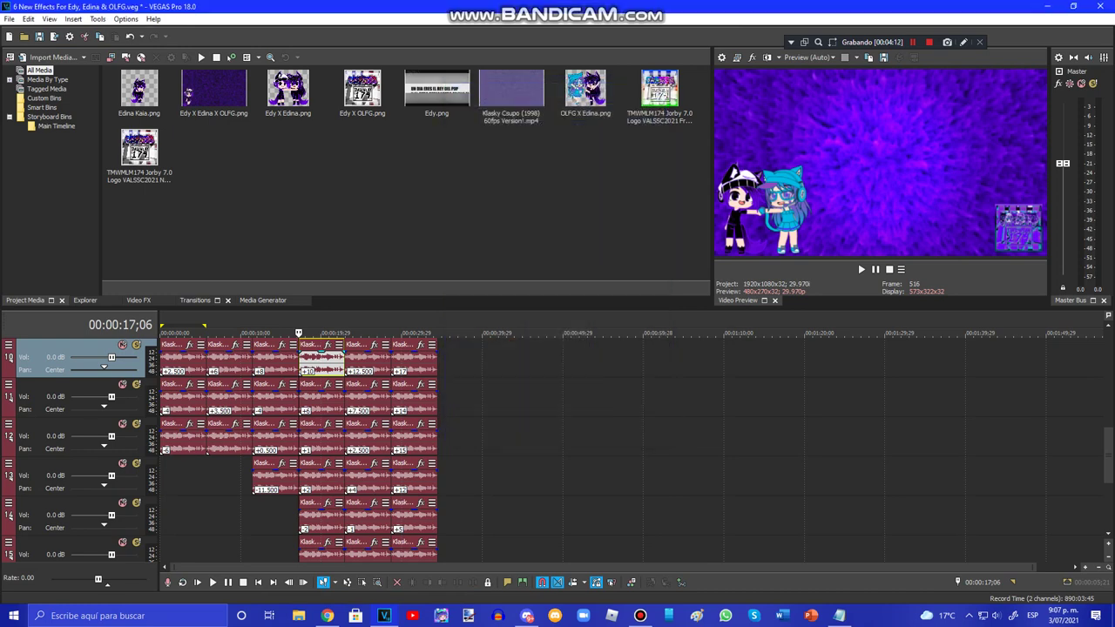
pyautogui.rightClick(319, 396)
pyautogui.click(347, 596)
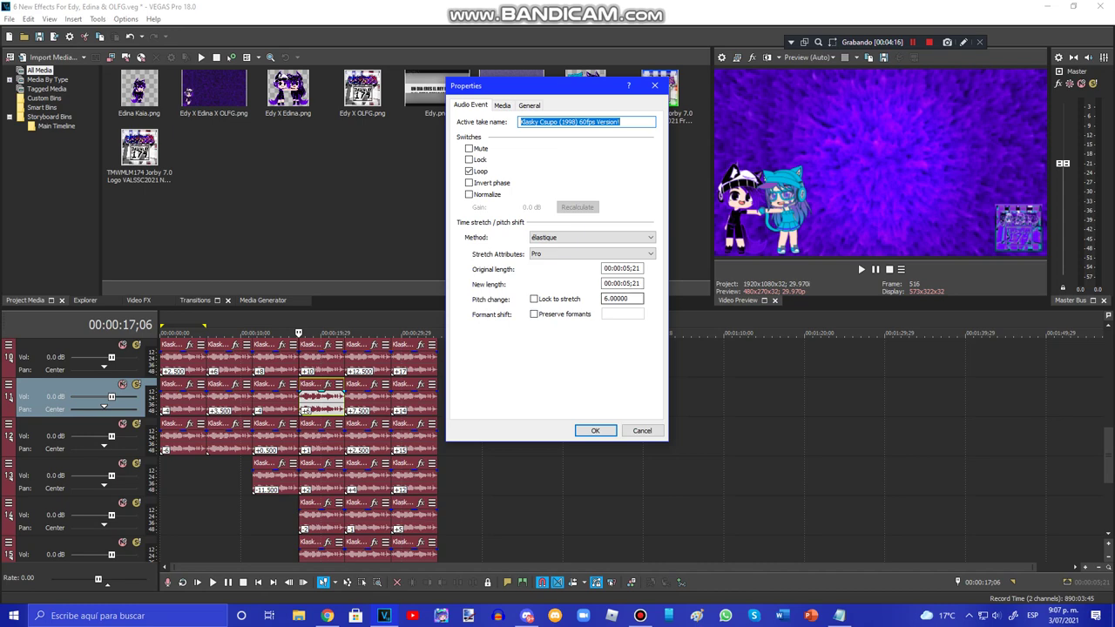
pyautogui.click(595, 430)
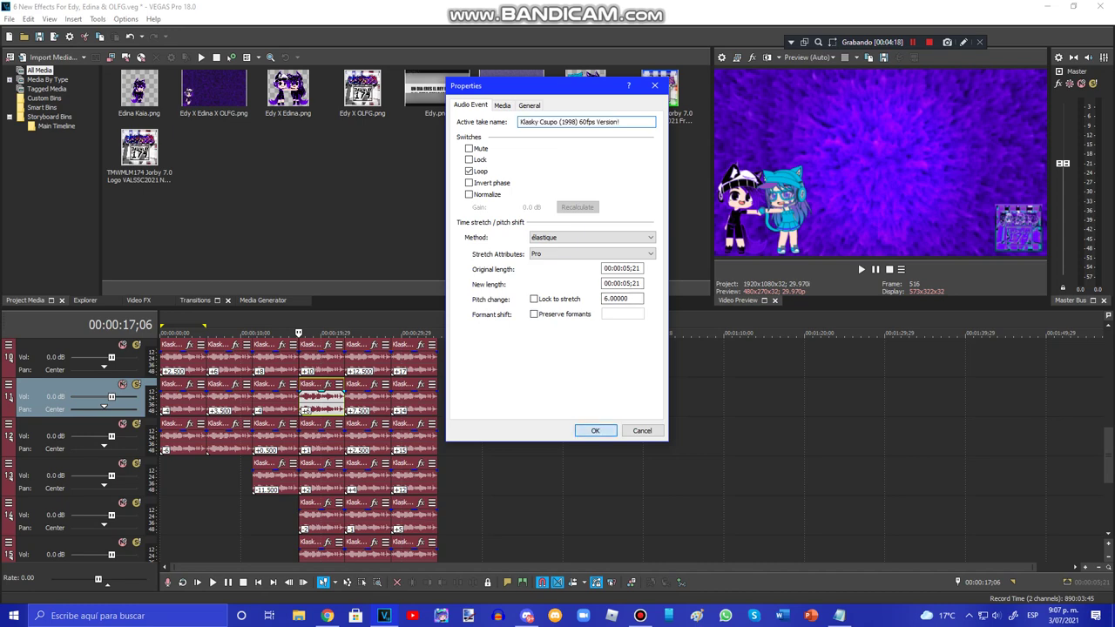
pyautogui.click(595, 430)
# - Check the pitch shift properties of the fourth-column audio events on tracks 12 and 13
pyautogui.rightClick(322, 435)
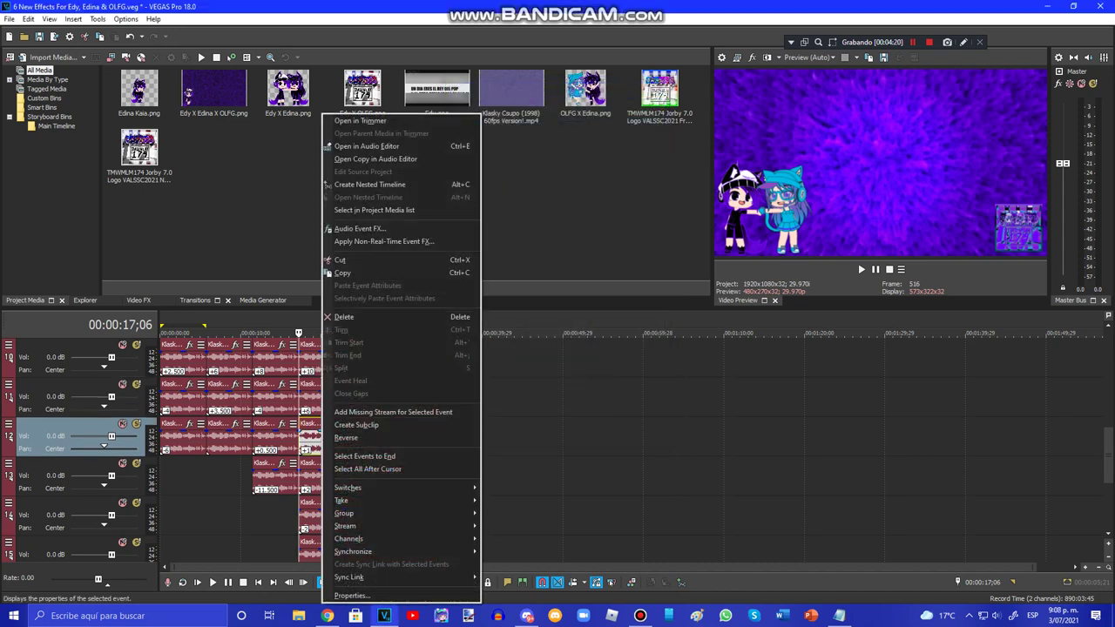
pyautogui.click(351, 595)
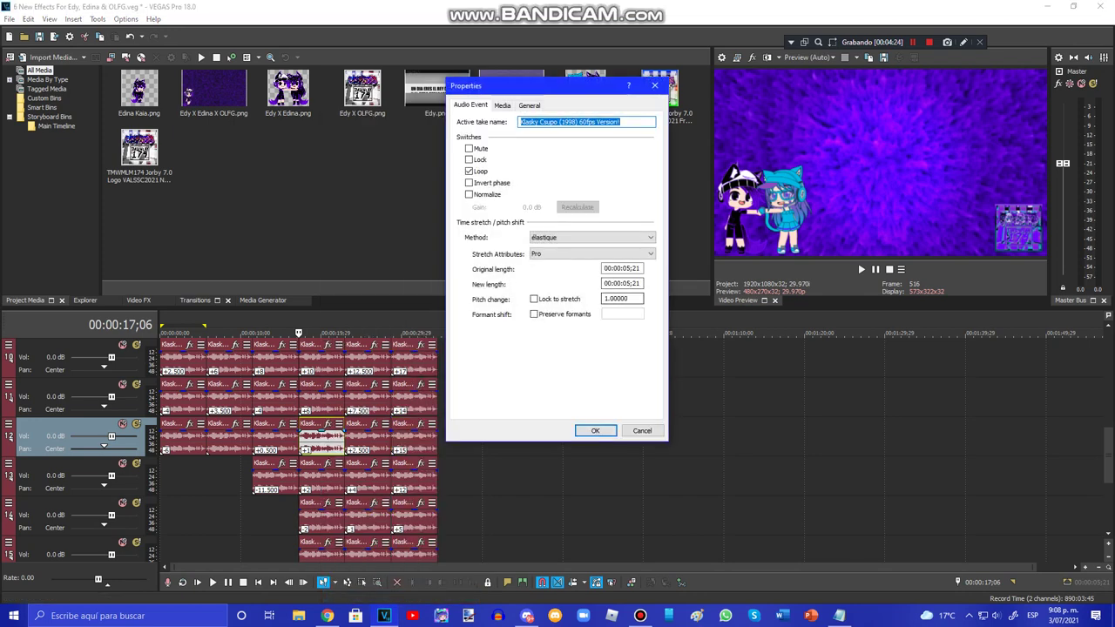
pyautogui.click(595, 430)
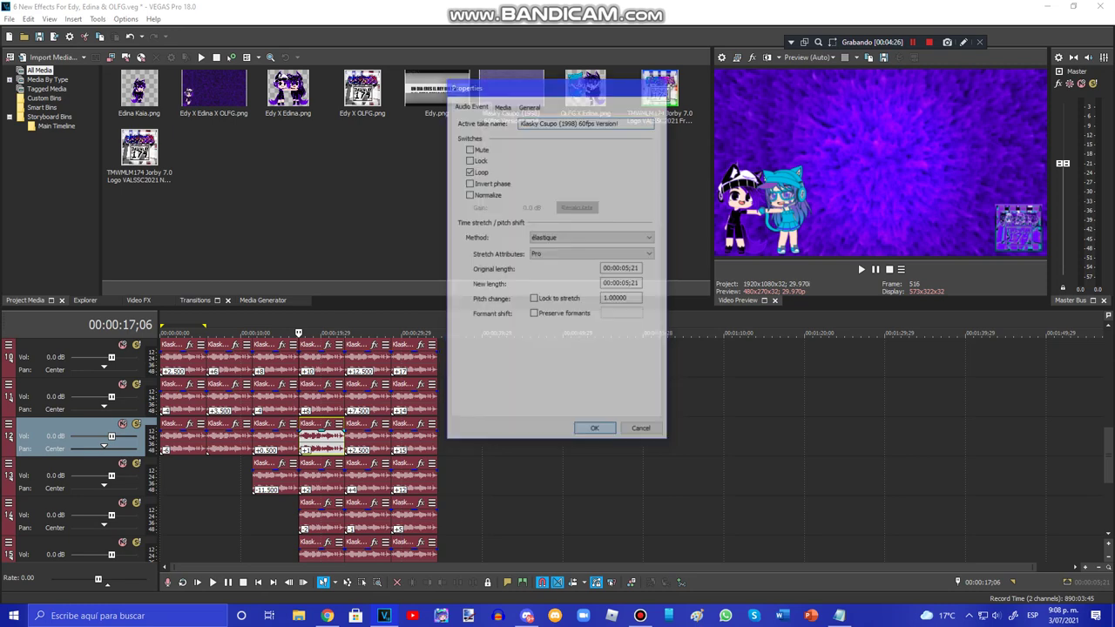
pyautogui.rightClick(322, 475)
pyautogui.click(353, 595)
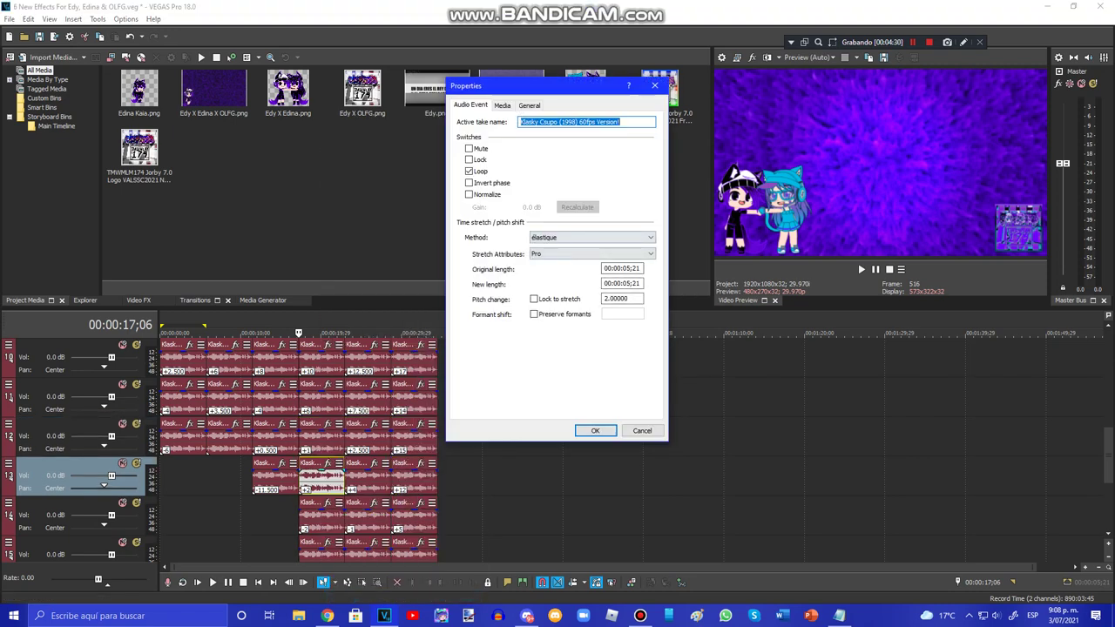
pyautogui.click(595, 431)
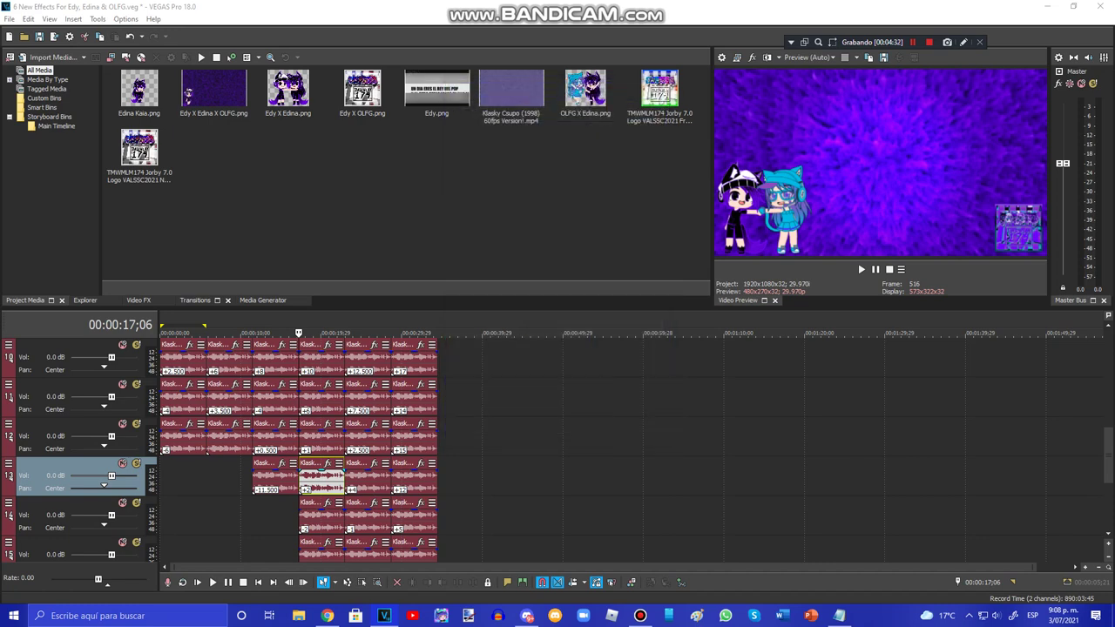
# - Check the pitch shift properties of the first audio events on tracks 14 and 15
pyautogui.rightClick(305, 522)
pyautogui.click(348, 519)
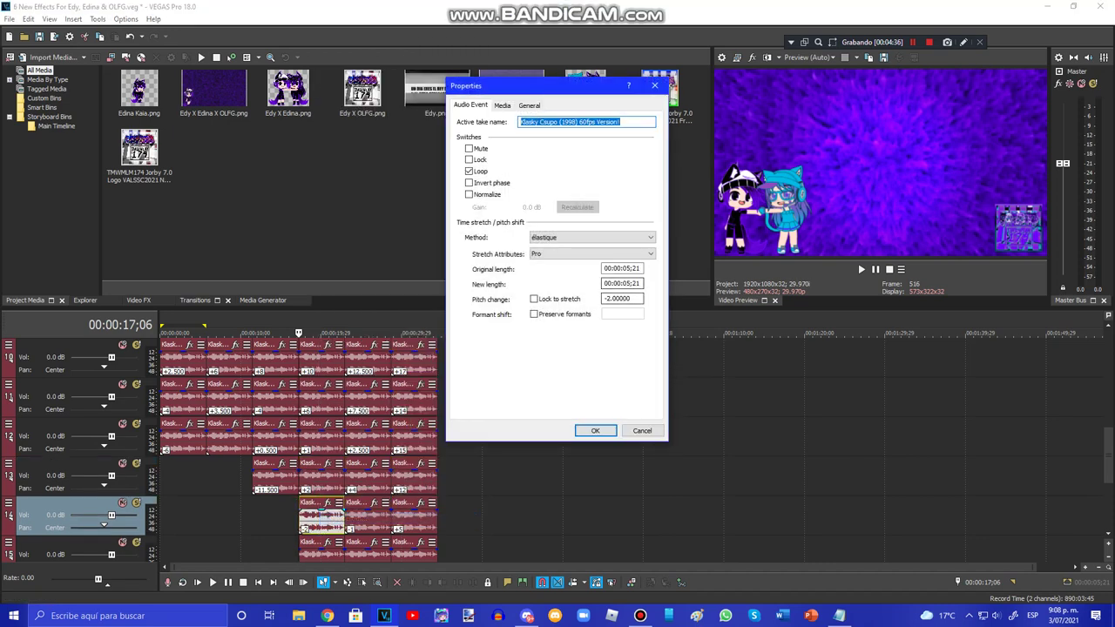
pyautogui.click(595, 430)
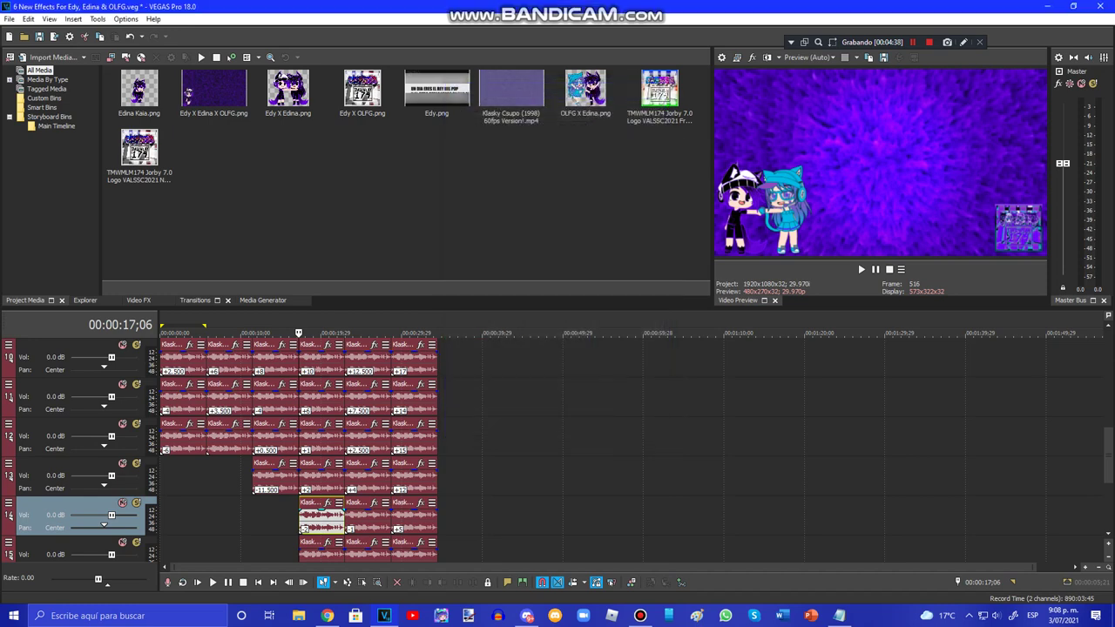
pyautogui.moveTo(1108, 455); pyautogui.dragTo(1108, 475)
pyautogui.rightClick(333, 477)
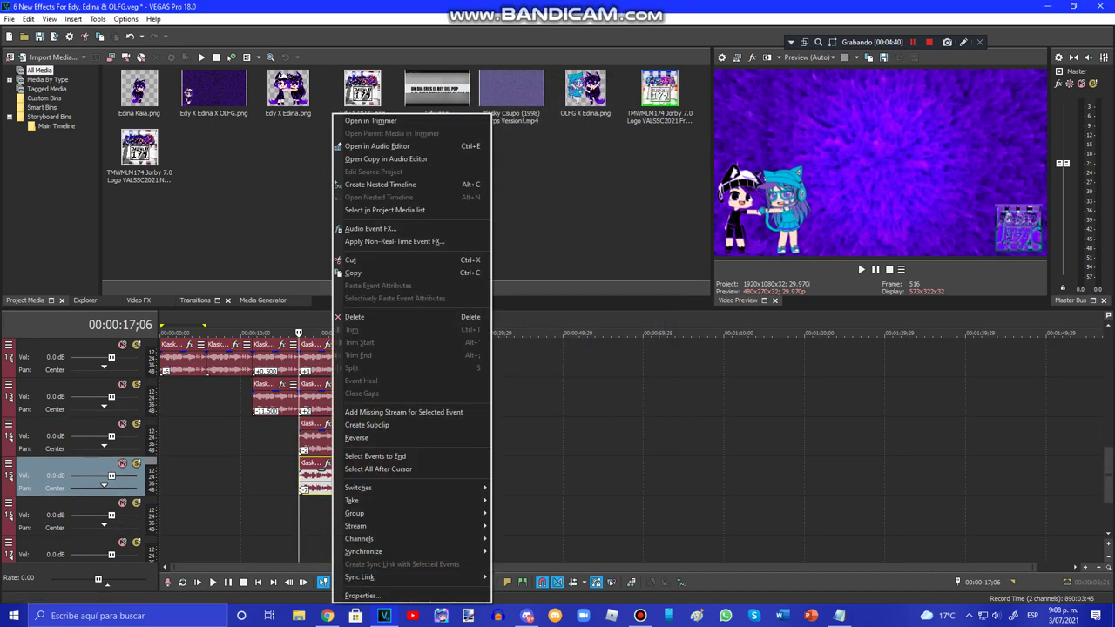
pyautogui.click(362, 596)
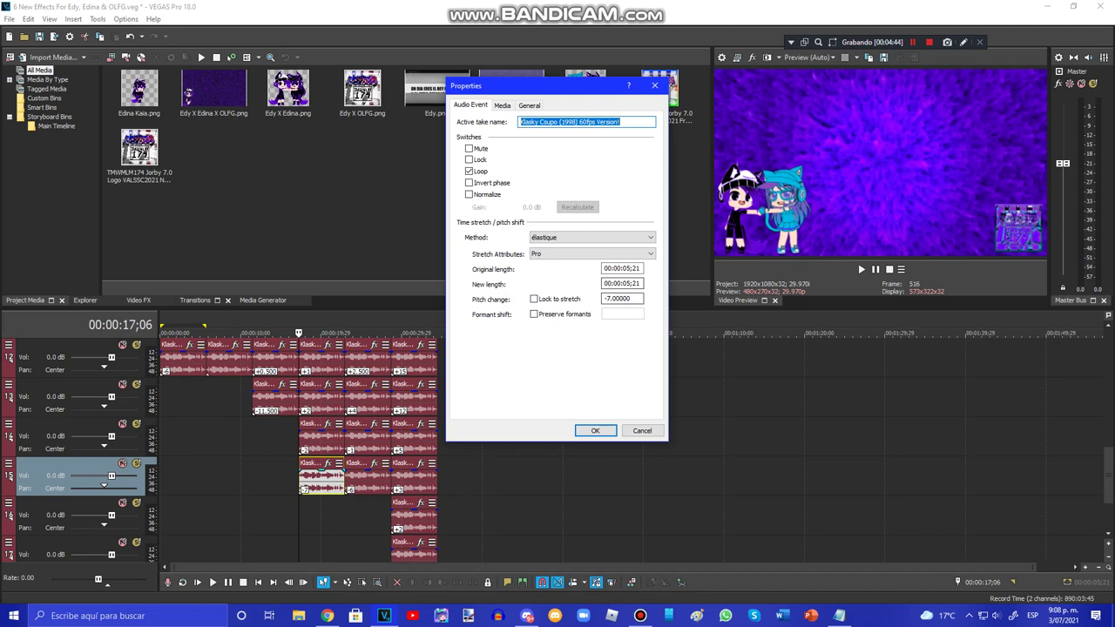
pyautogui.click(595, 430)
# - Go to the start of the fifth video event and inspect its Light Rays settings
pyautogui.click(346, 516)
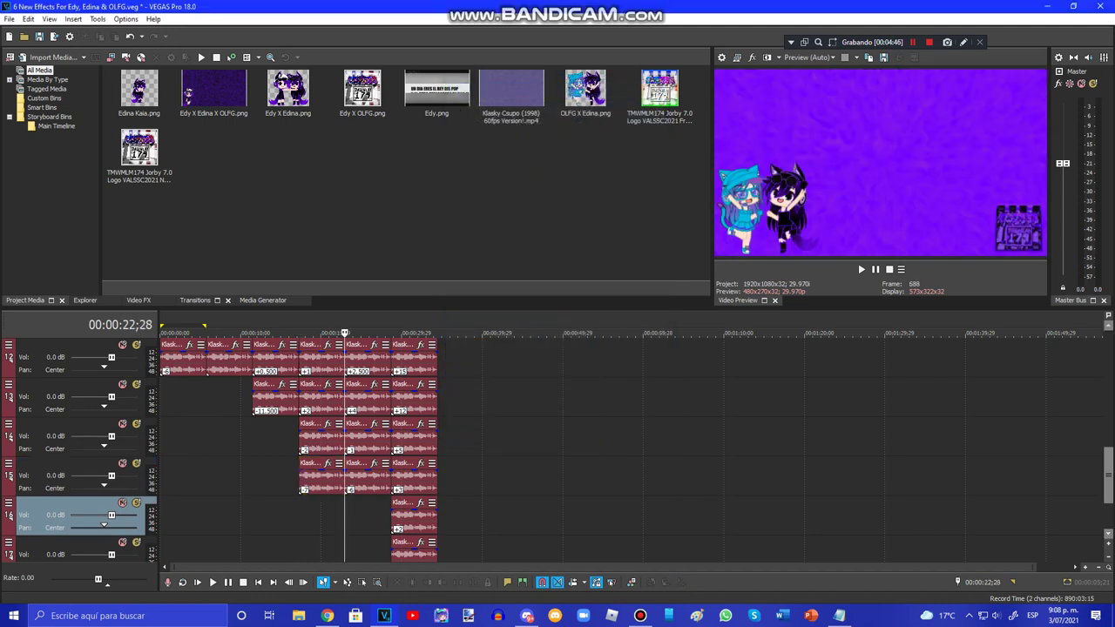
pyautogui.scroll(9, 346, 453)
pyautogui.scroll(-5, 346, 453)
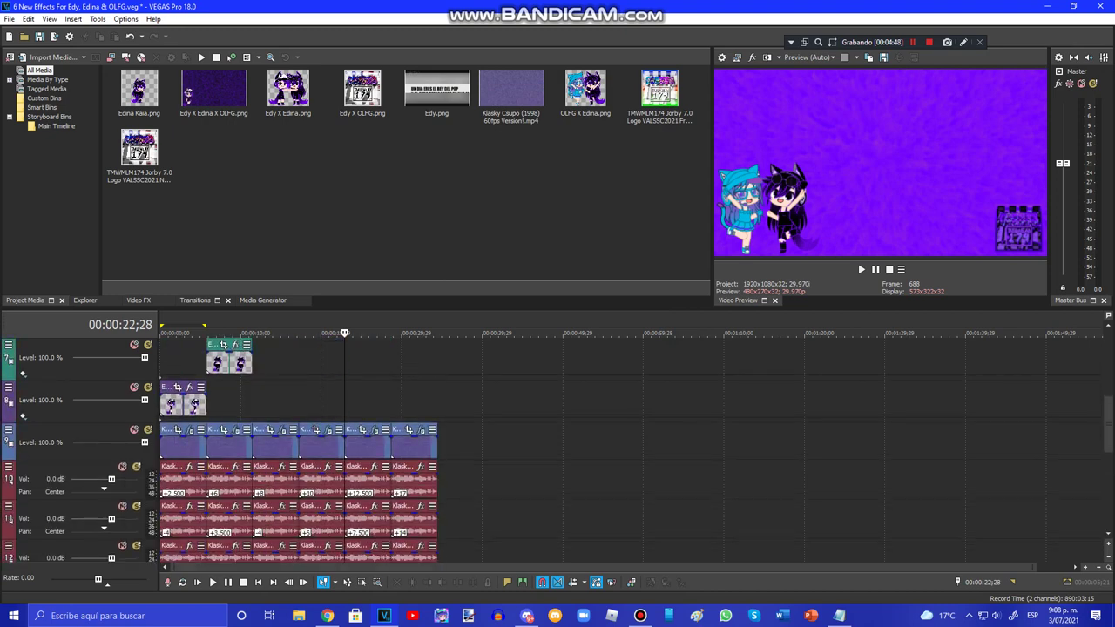
pyautogui.click(374, 389)
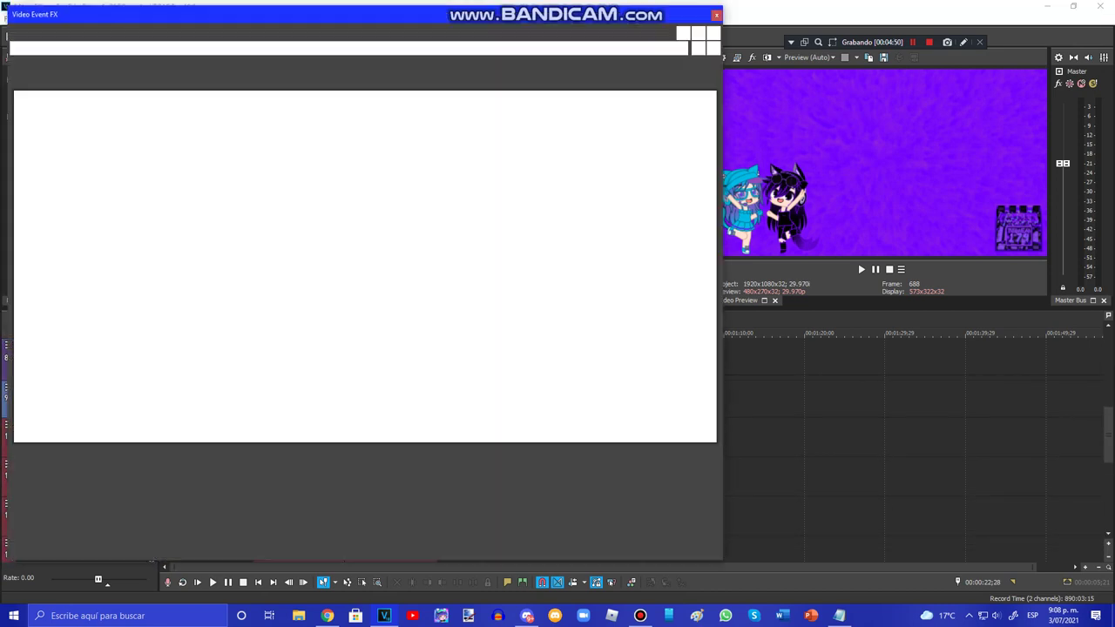
pyautogui.click(84, 48)
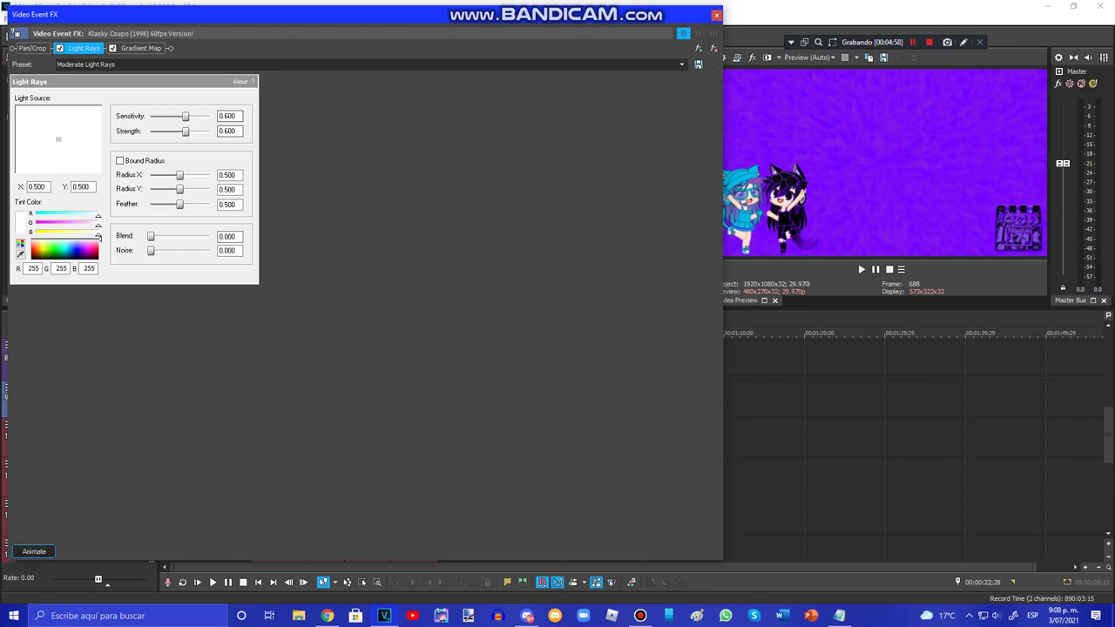
# - Inspect the colour of each Gradient Map control point on the fifth video event, and close its effects window
pyautogui.click(140, 48)
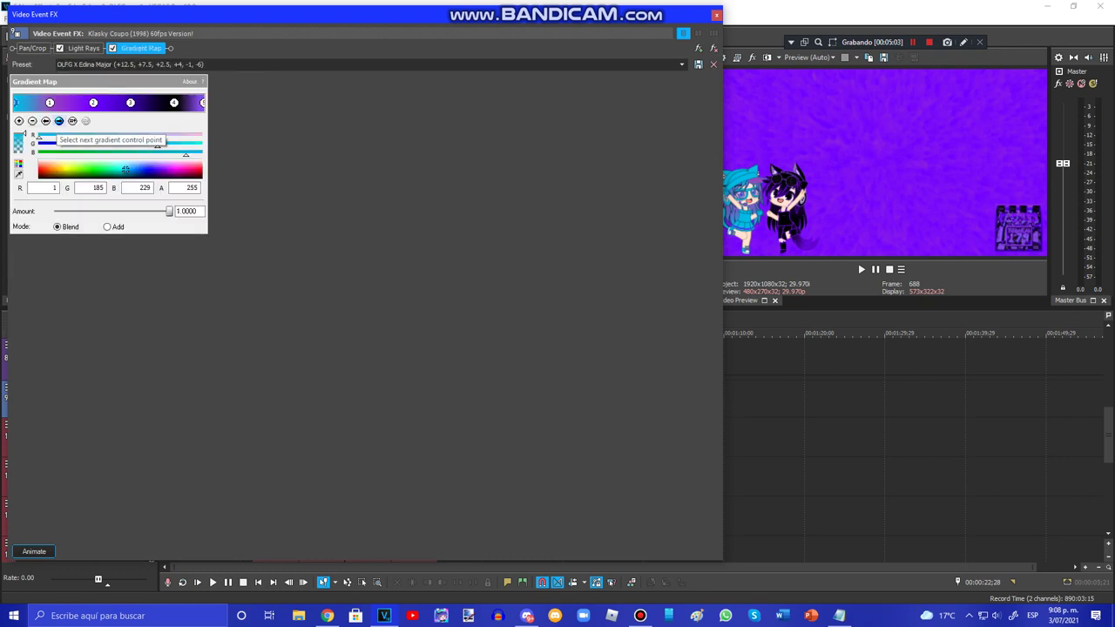
pyautogui.click(59, 121)
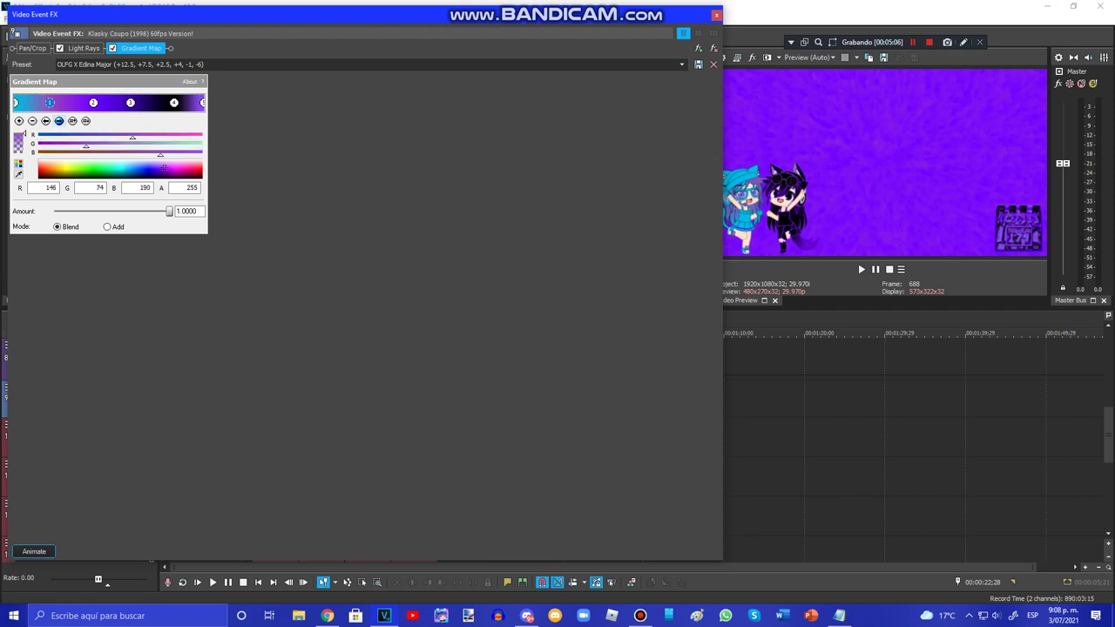
pyautogui.click(59, 121)
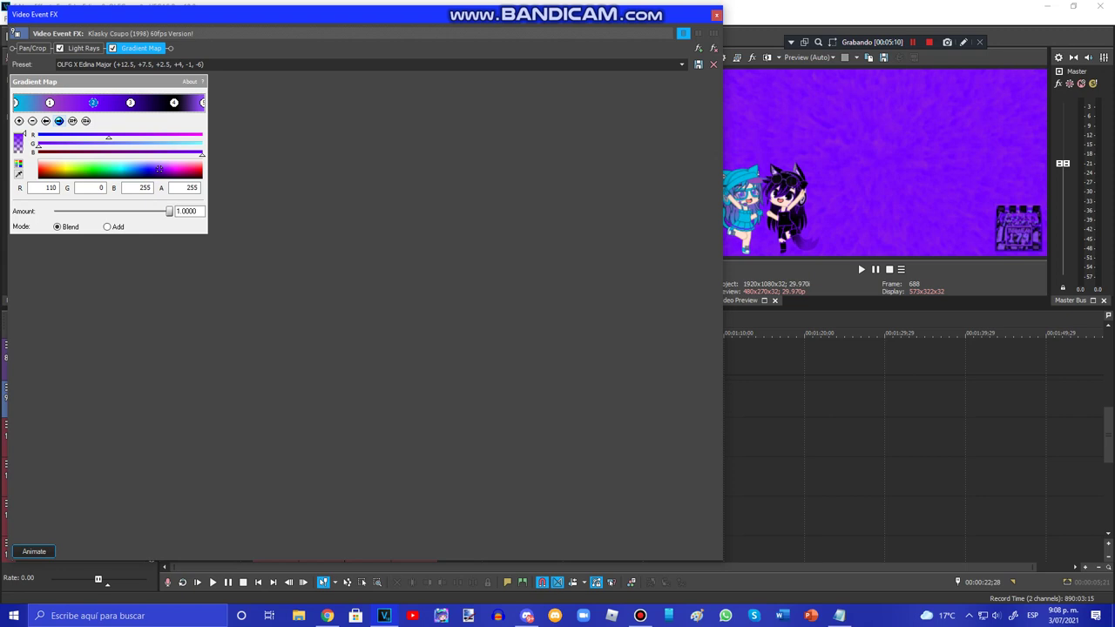
pyautogui.click(59, 121)
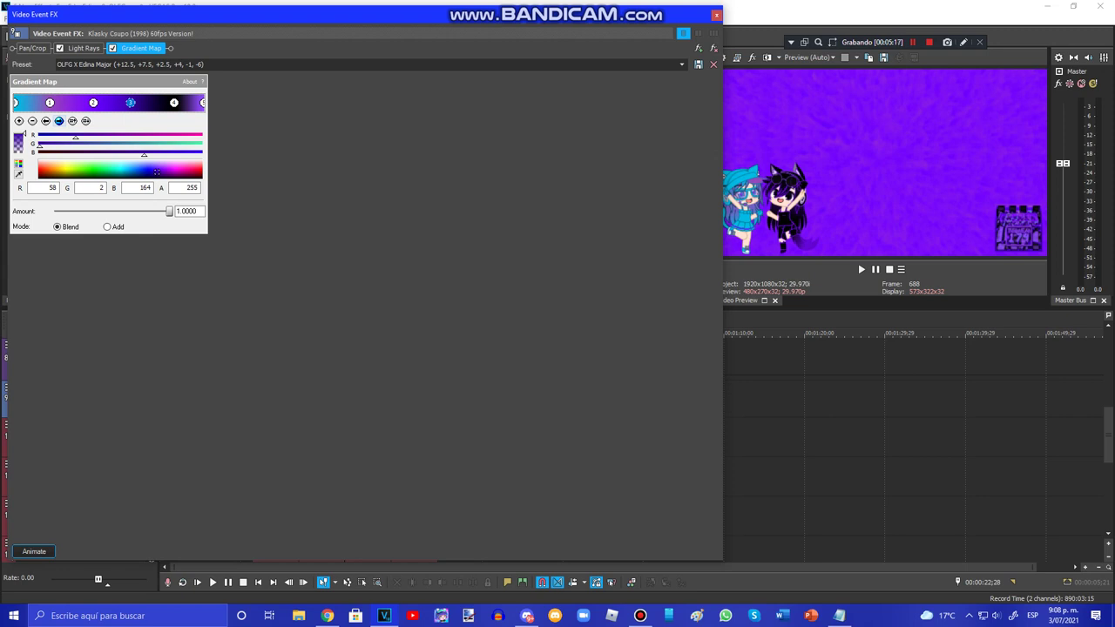
pyautogui.click(59, 121)
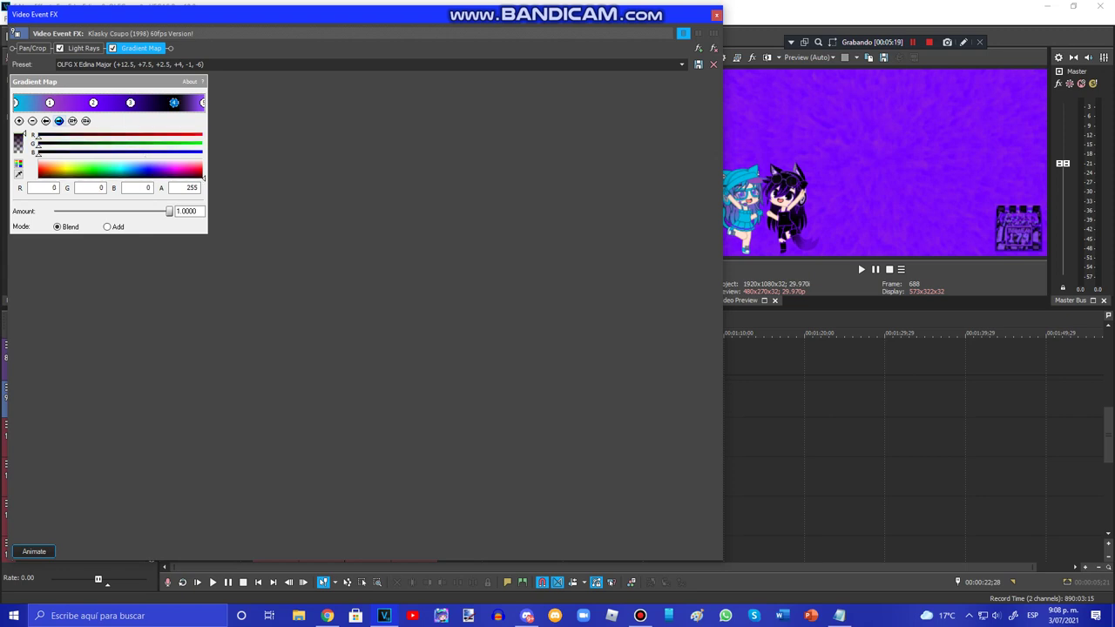
pyautogui.click(59, 121)
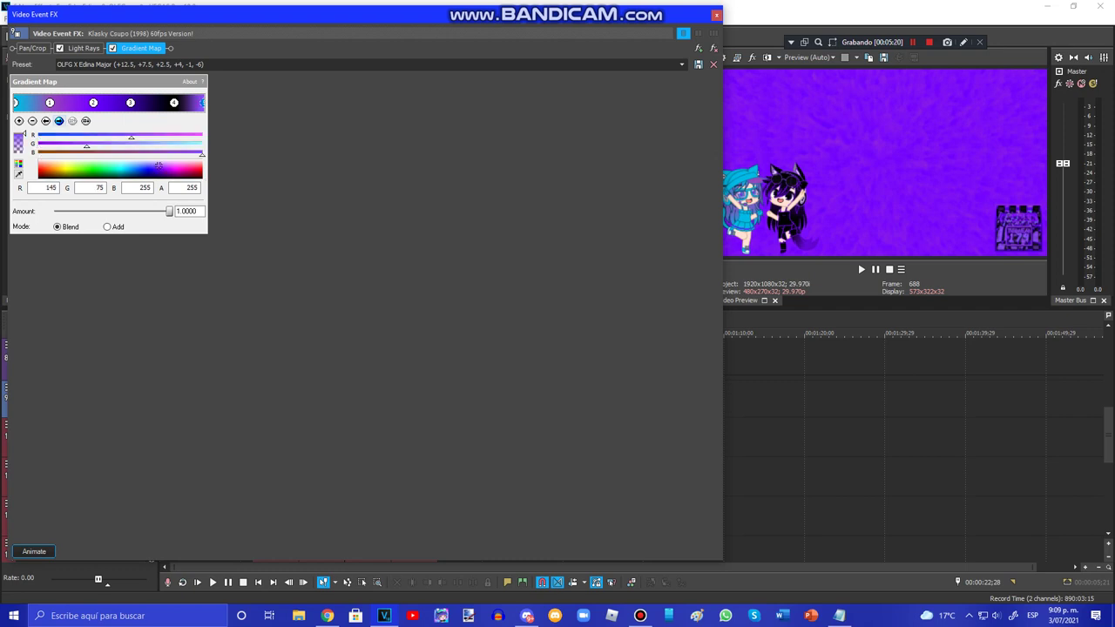
pyautogui.click(717, 15)
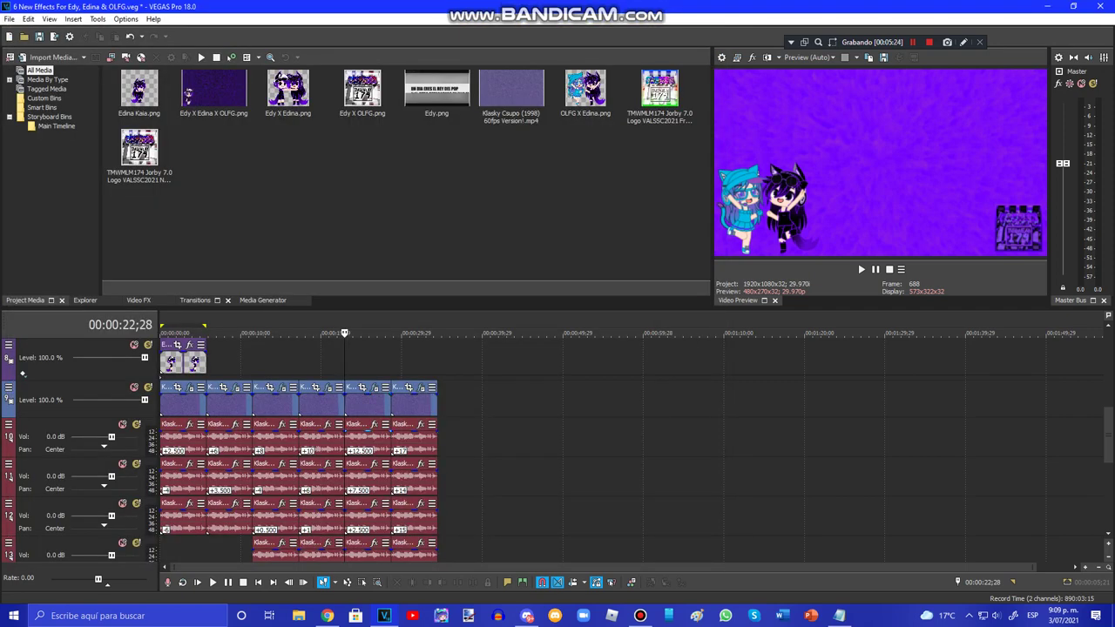
# - Check the pitch shift properties of the fifth audio events on tracks 10 and 11
pyautogui.rightClick(375, 431)
pyautogui.click(402, 595)
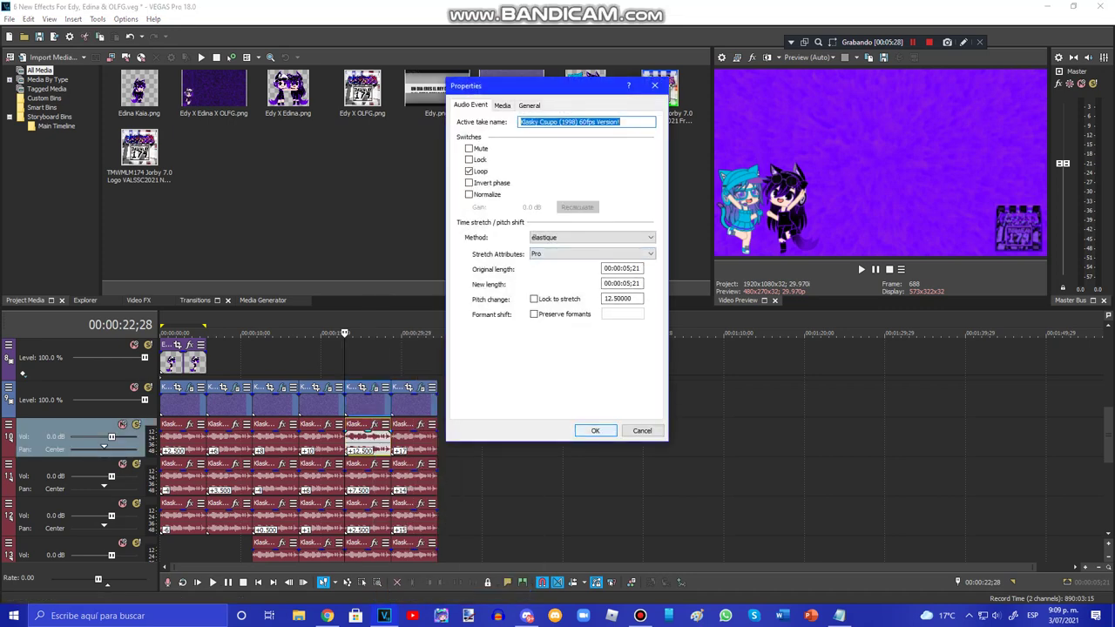
pyautogui.click(595, 431)
pyautogui.rightClick(366, 475)
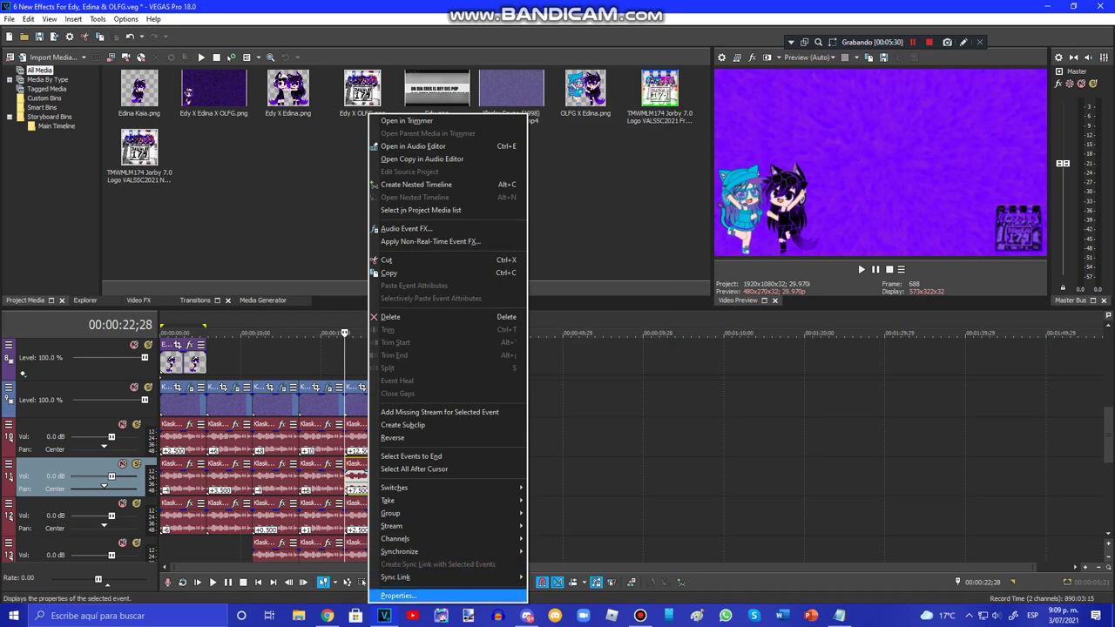
pyautogui.click(402, 596)
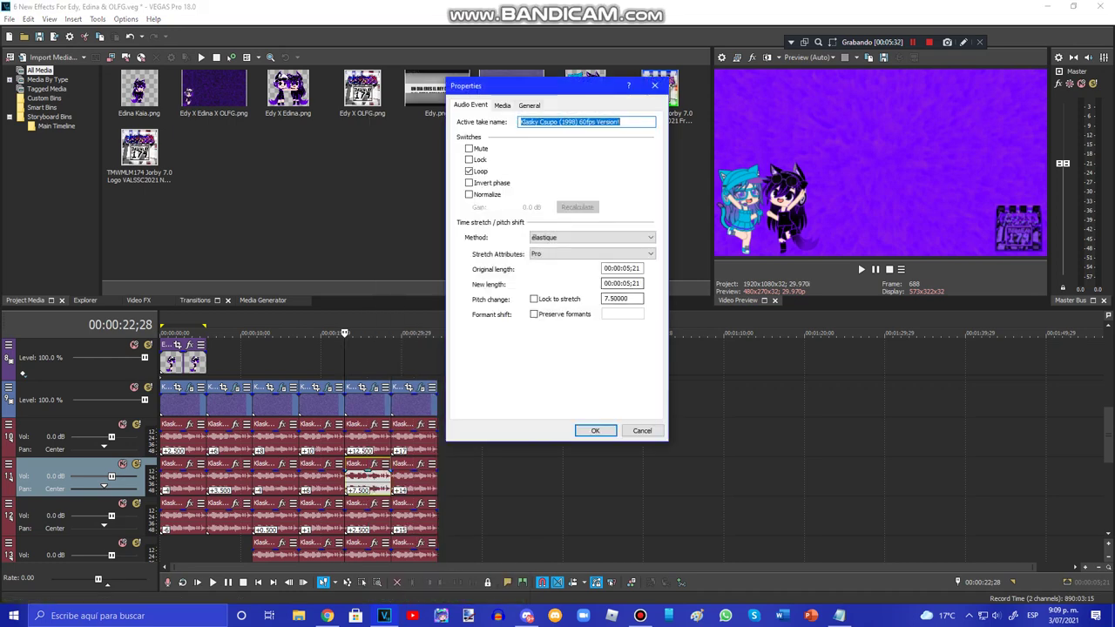
pyautogui.click(595, 431)
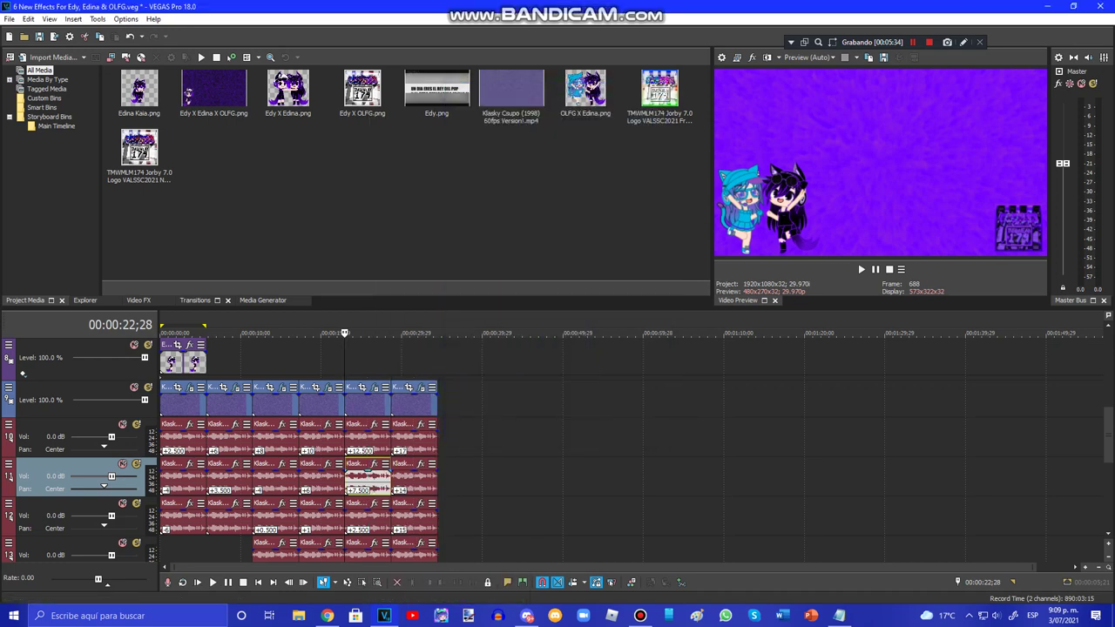
# - Check the pitch shift properties of the audio events on tracks 12 and 13 beneath the fifth video event
pyautogui.rightClick(364, 527)
pyautogui.click(409, 519)
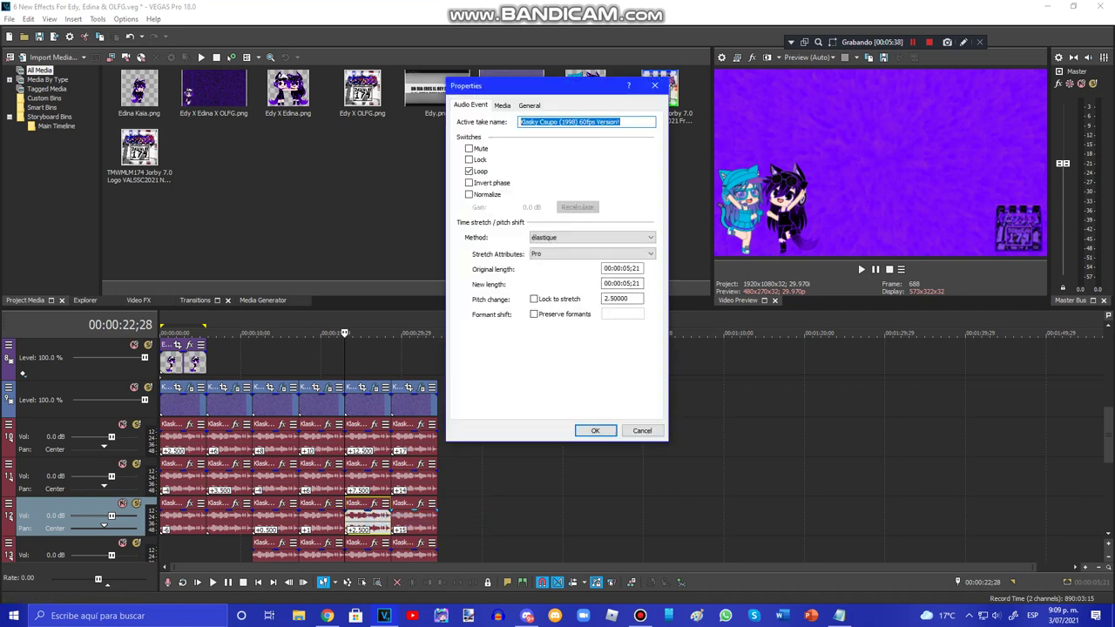
pyautogui.click(595, 430)
pyautogui.click(1108, 490)
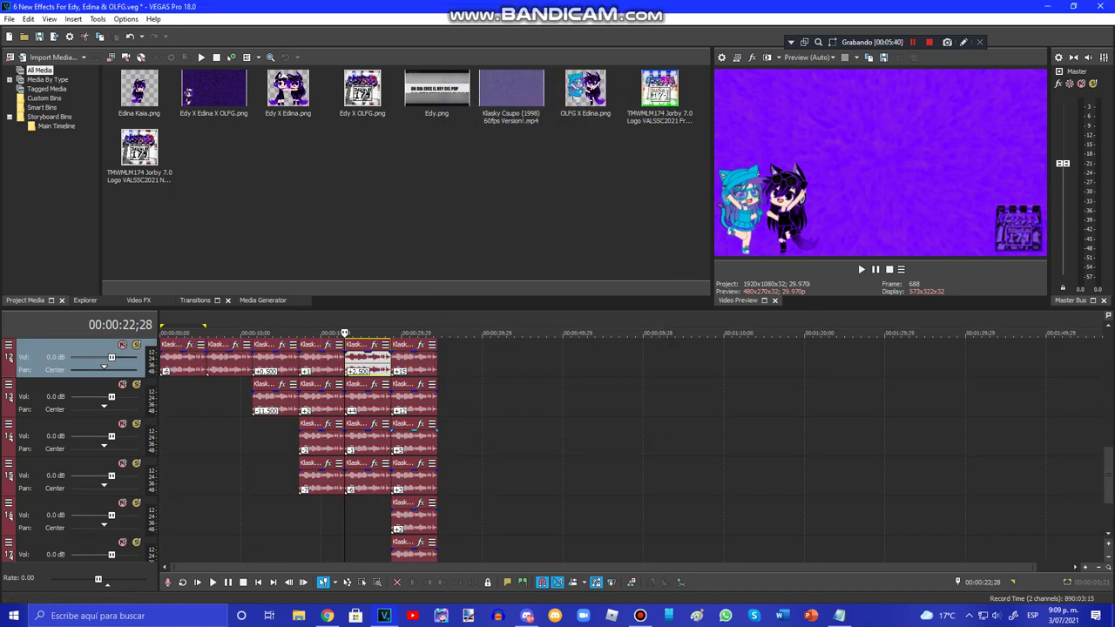
pyautogui.rightClick(370, 401)
pyautogui.click(400, 595)
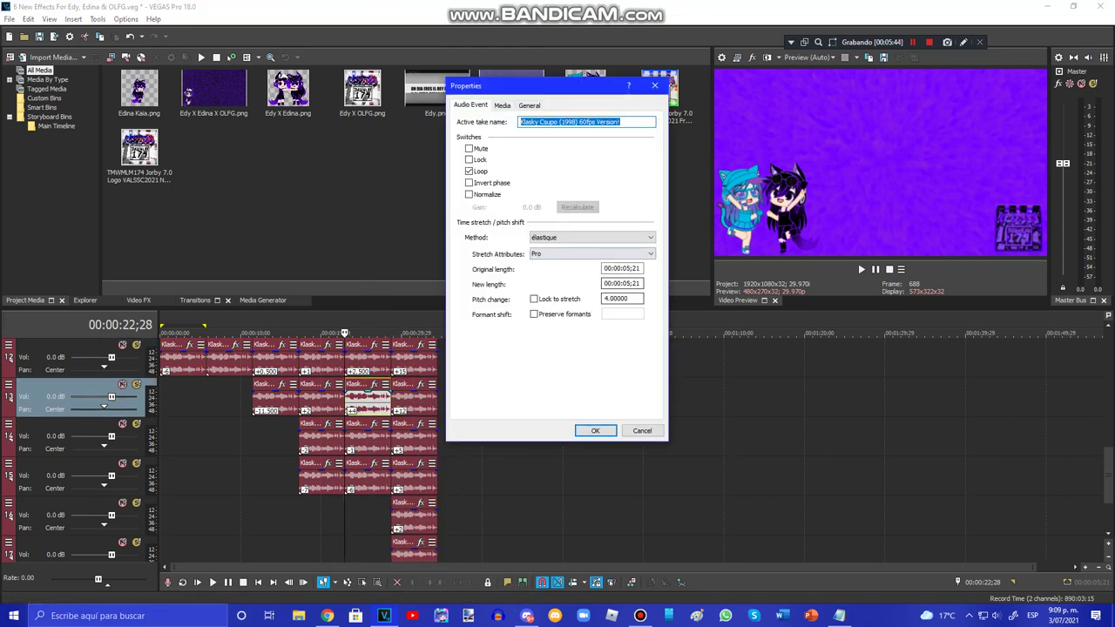
pyautogui.click(595, 431)
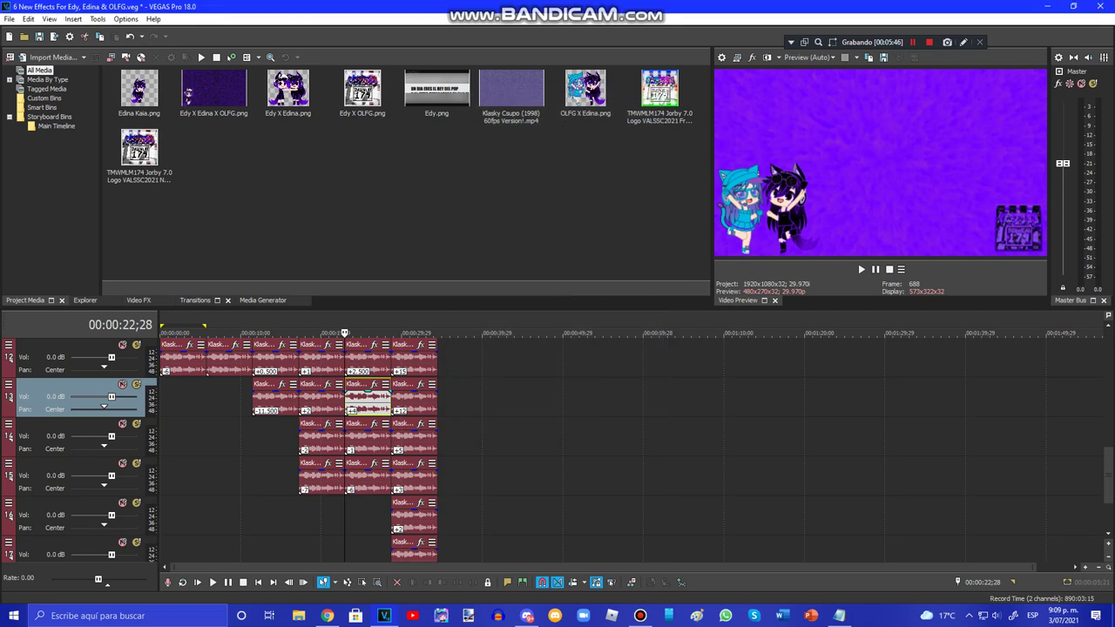
# - Check the pitch shift properties of the audio events on tracks 14 and 15 beneath the fifth video event
pyautogui.rightClick(376, 436)
pyautogui.click(407, 596)
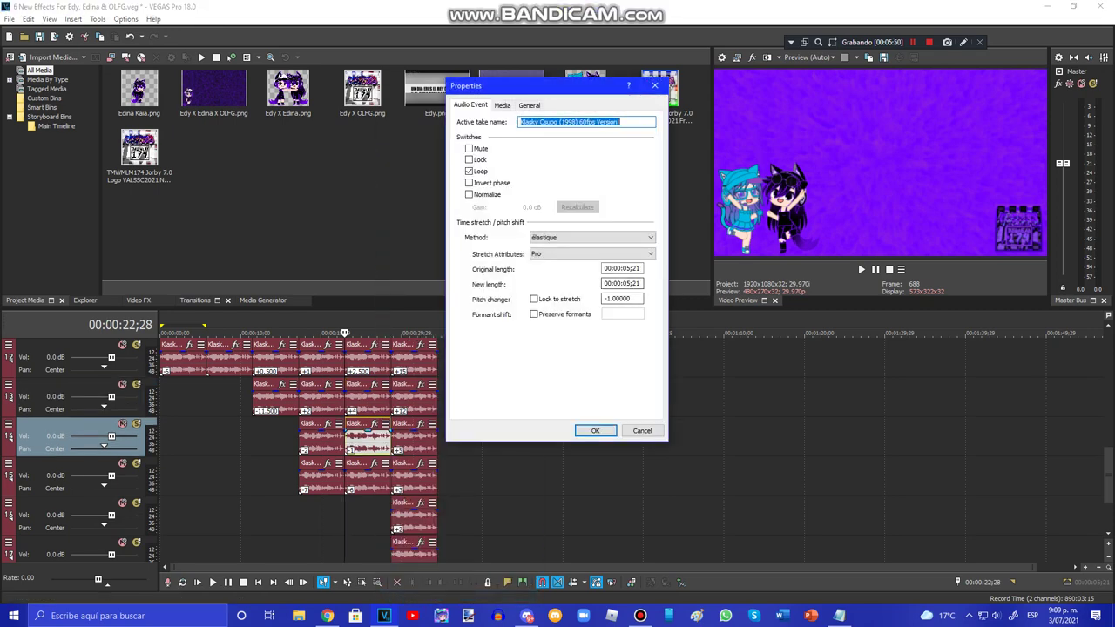
pyautogui.click(595, 430)
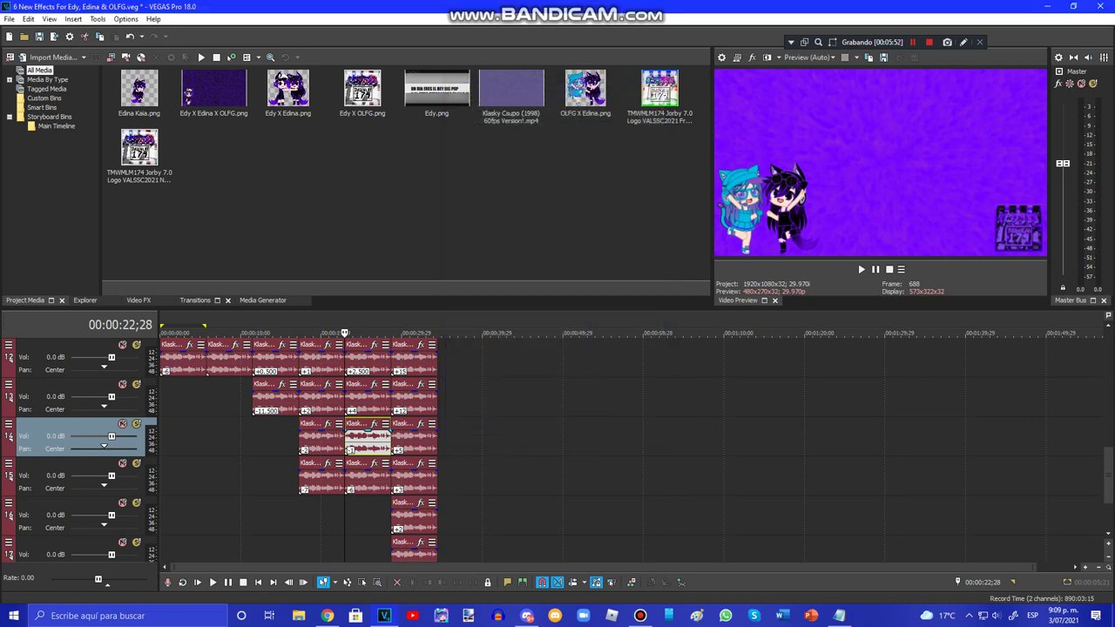
pyautogui.rightClick(376, 475)
pyautogui.click(405, 595)
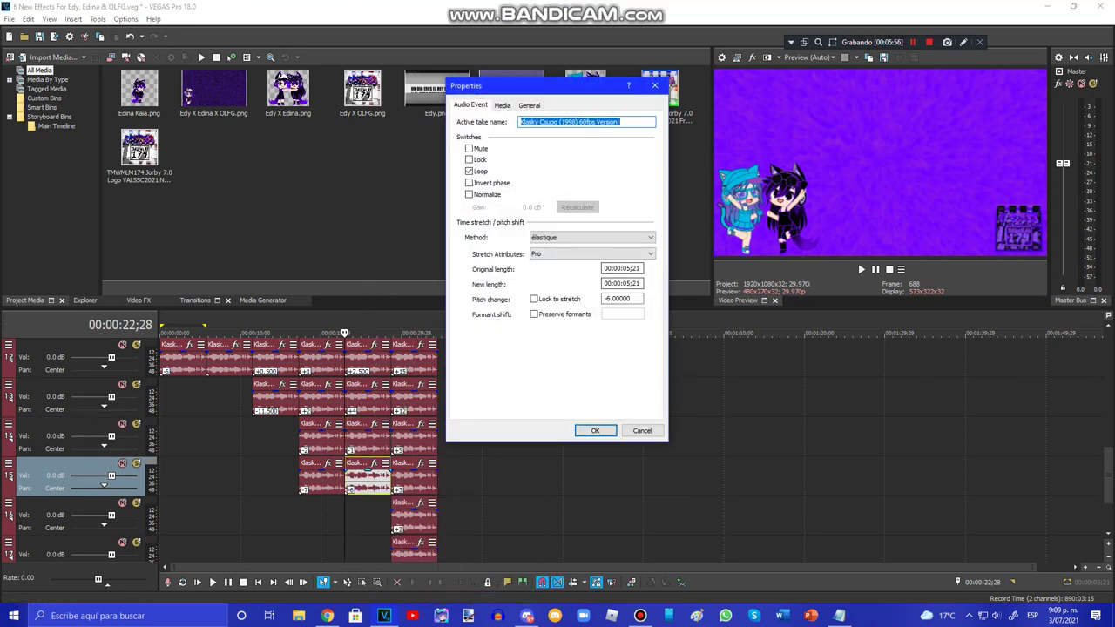
pyautogui.click(595, 431)
# - Go to the start of the sixth video event and inspect its Light Rays settings
pyautogui.click(377, 516)
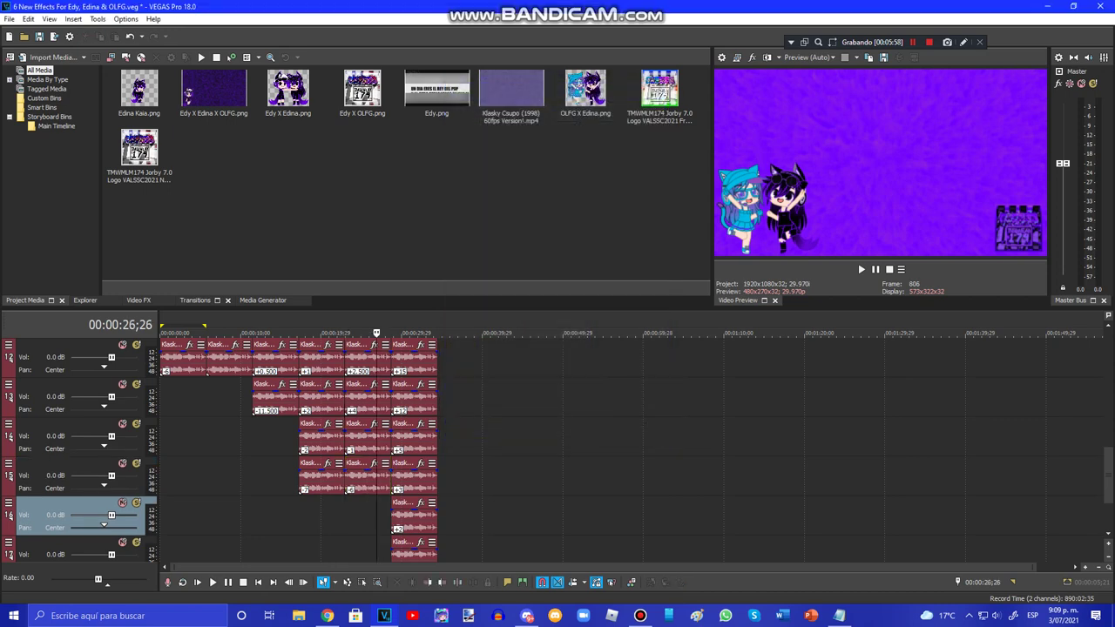
pyautogui.click(387, 516)
pyautogui.click(390, 516)
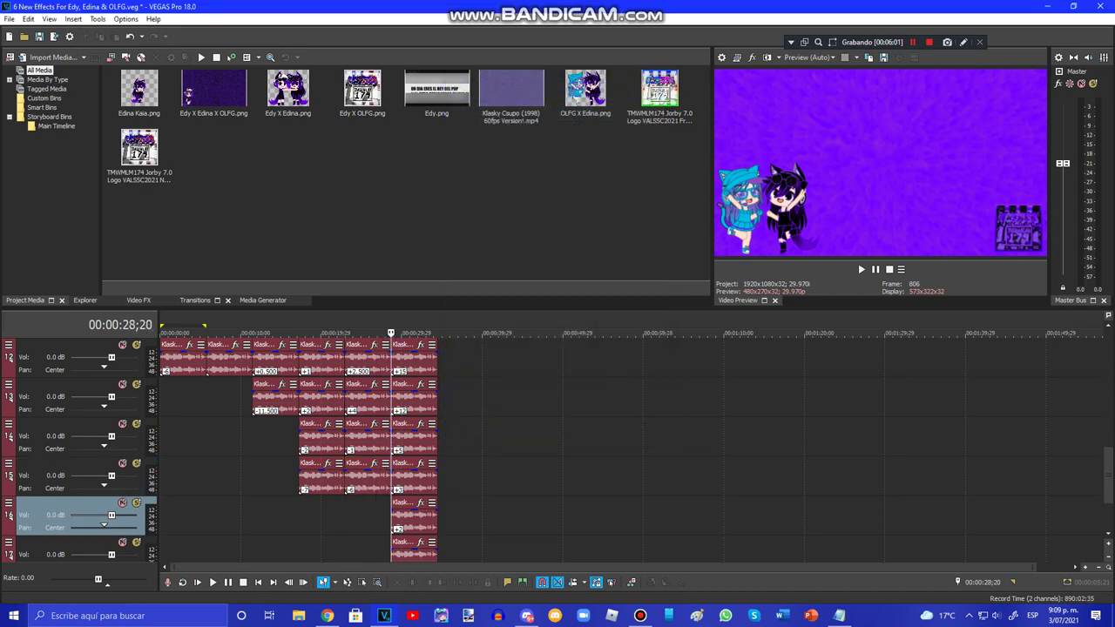
pyautogui.moveTo(1108, 475); pyautogui.dragTo(1109, 466)
pyautogui.scroll(3, 296, 449)
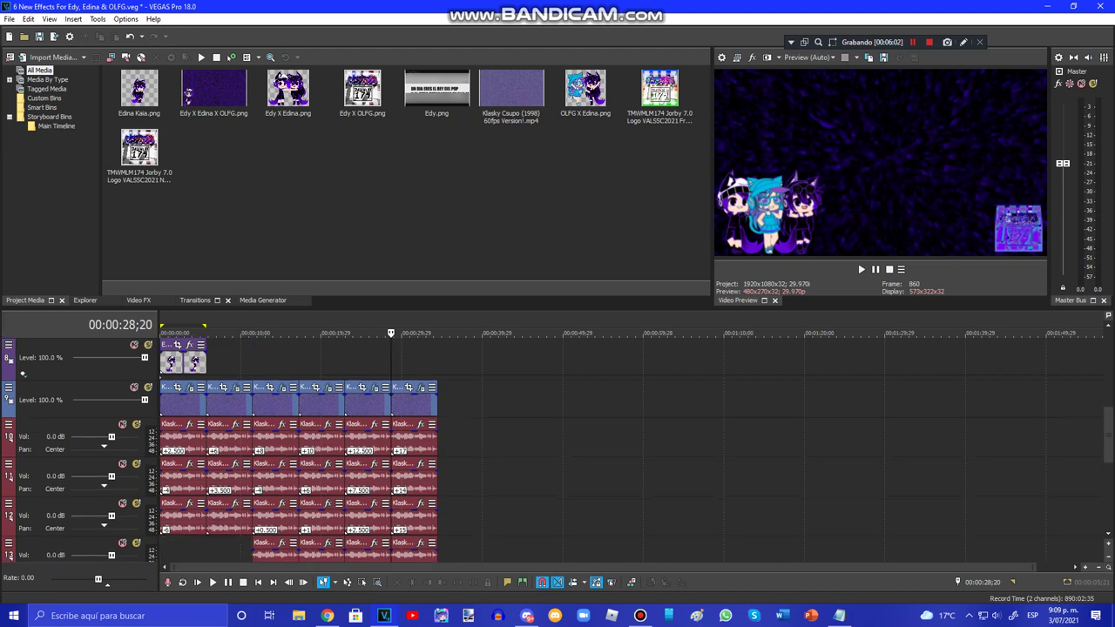
pyautogui.click(421, 388)
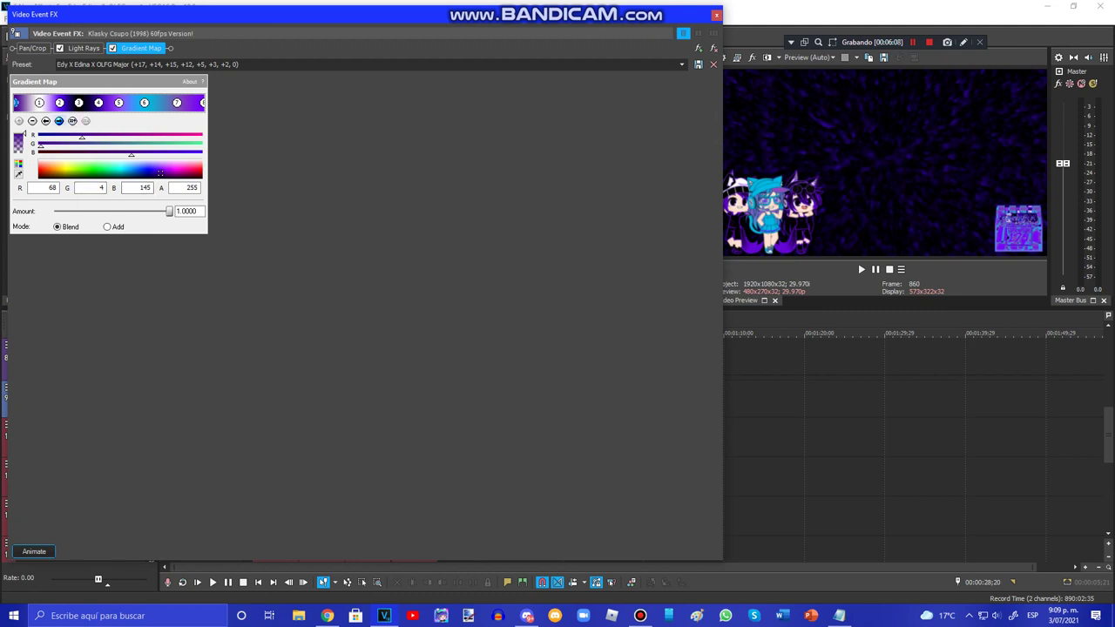
pyautogui.click(59, 121)
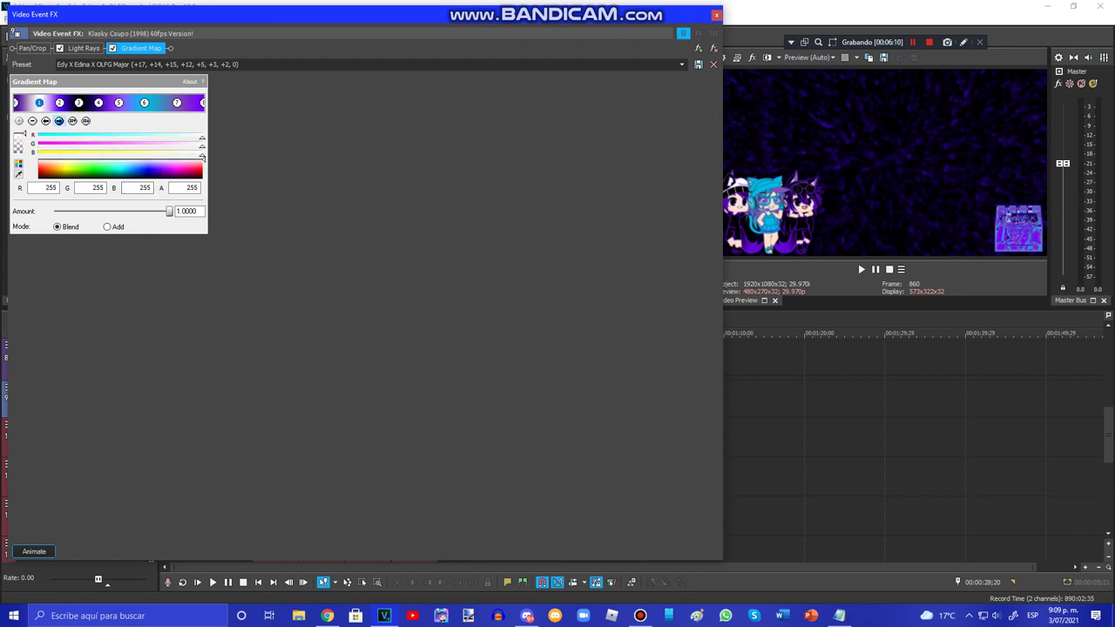
pyautogui.click(83, 48)
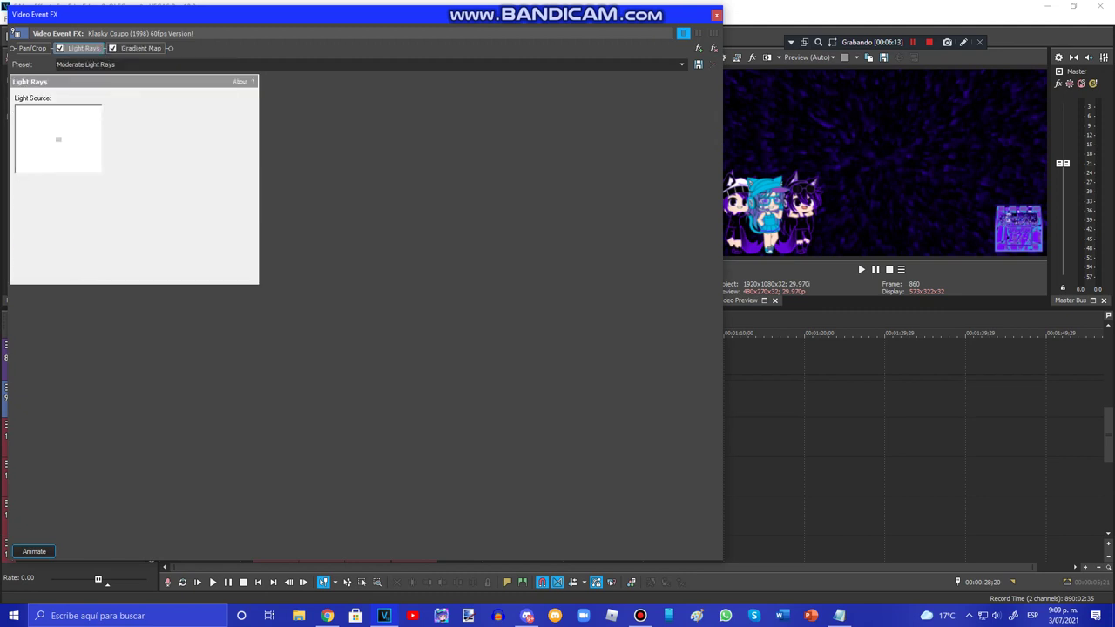
pyautogui.click(229, 131)
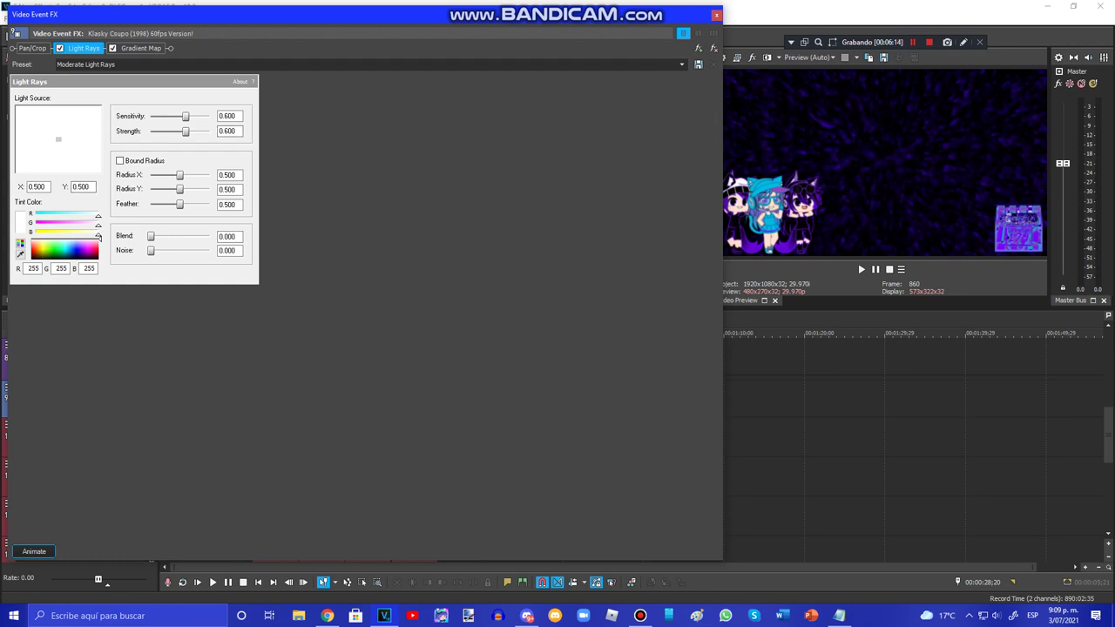
pyautogui.click(228, 250)
# - Inspect the colour of each Gradient Map control point on the sixth video event, and close its effects window
pyautogui.click(139, 48)
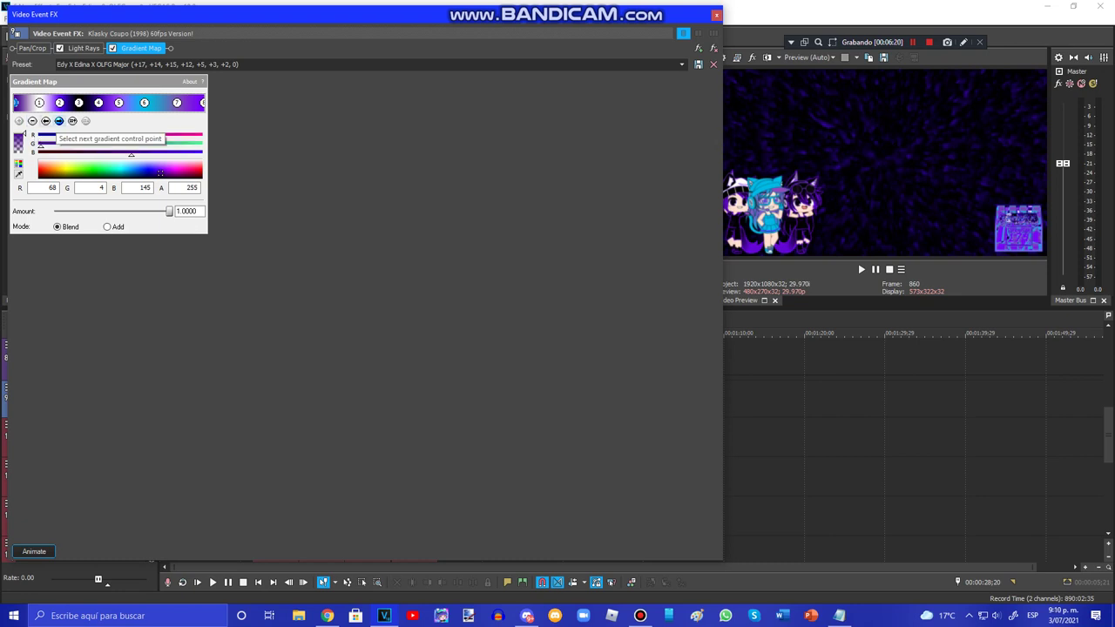
pyautogui.click(58, 121)
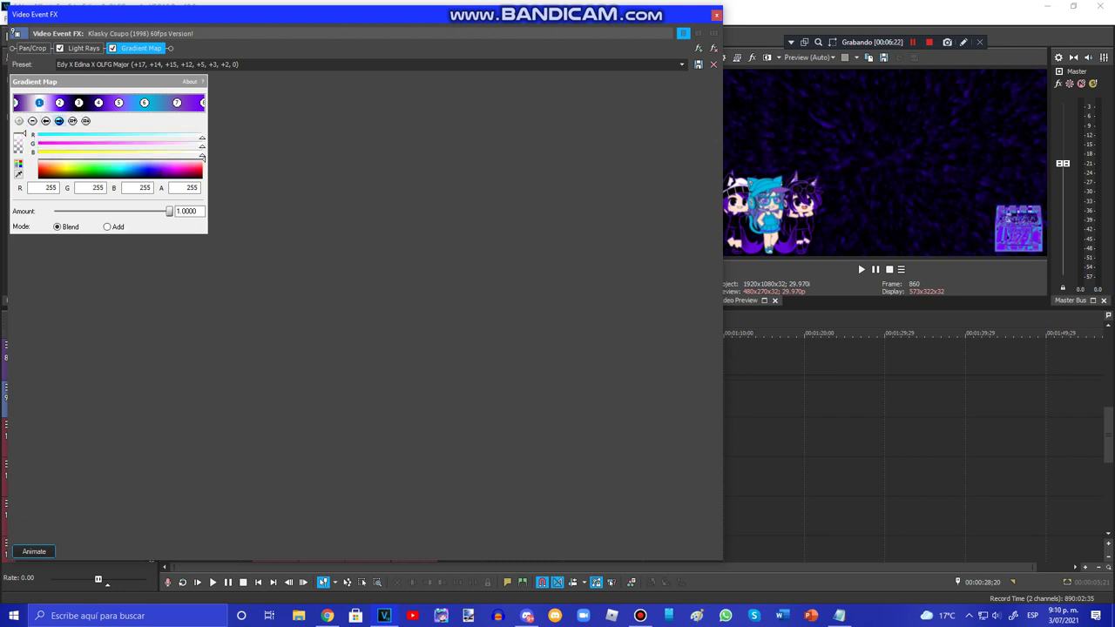
pyautogui.click(58, 121)
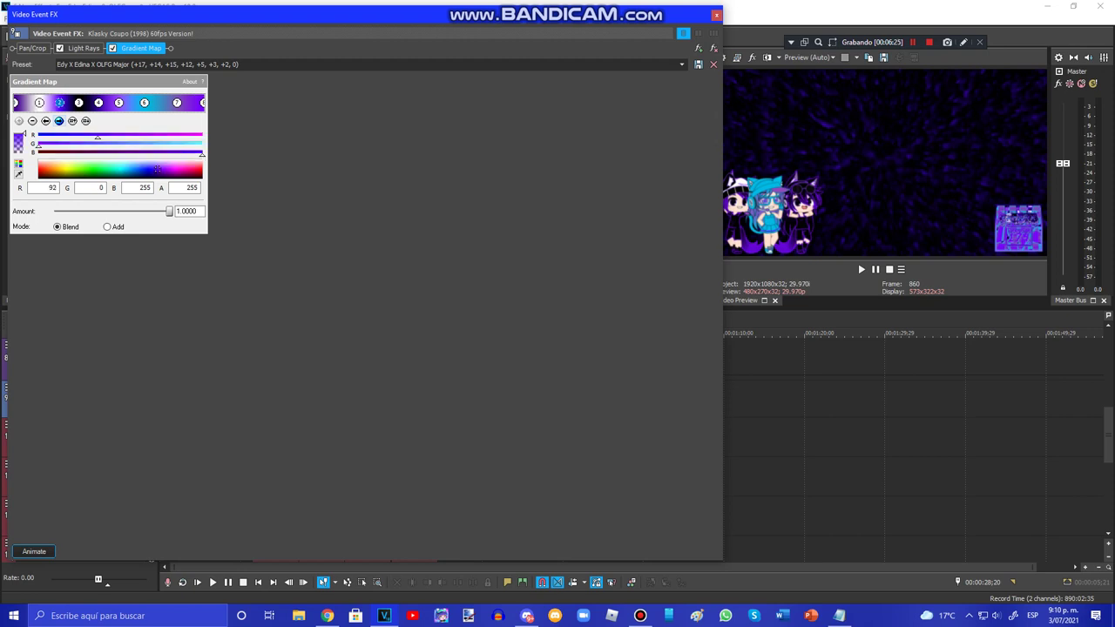
pyautogui.click(58, 121)
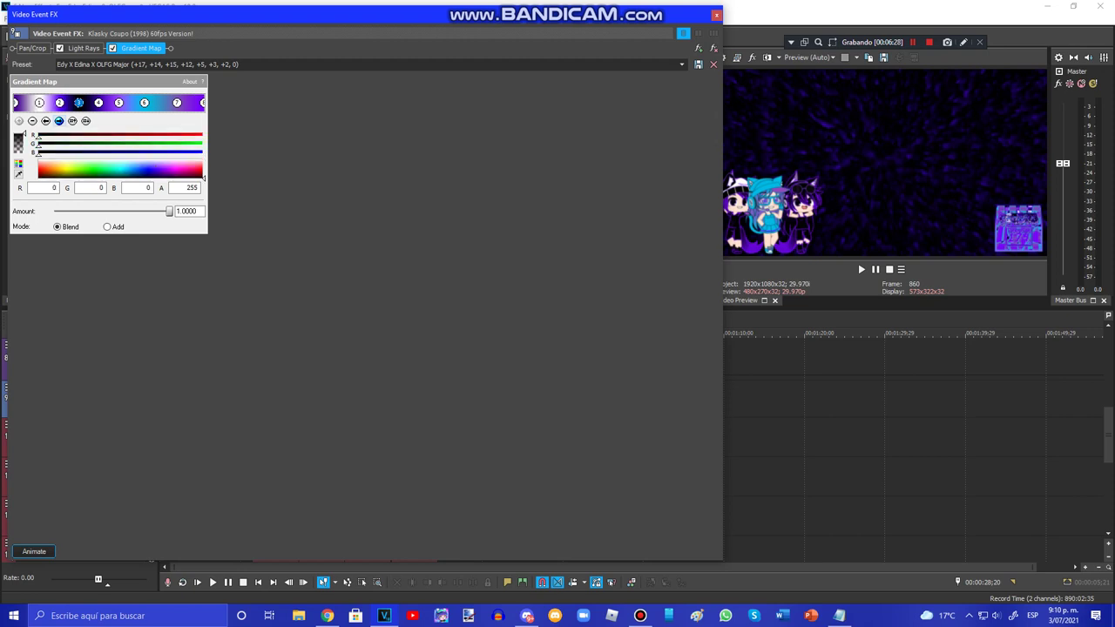
pyautogui.click(58, 121)
pyautogui.click(59, 121)
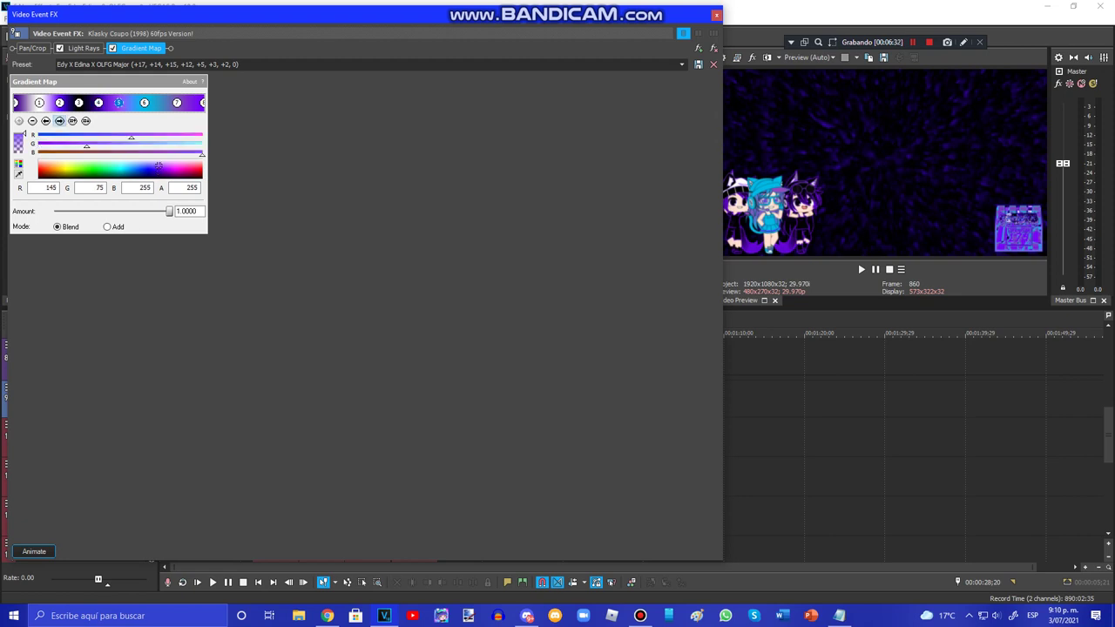
pyautogui.click(58, 122)
pyautogui.click(58, 121)
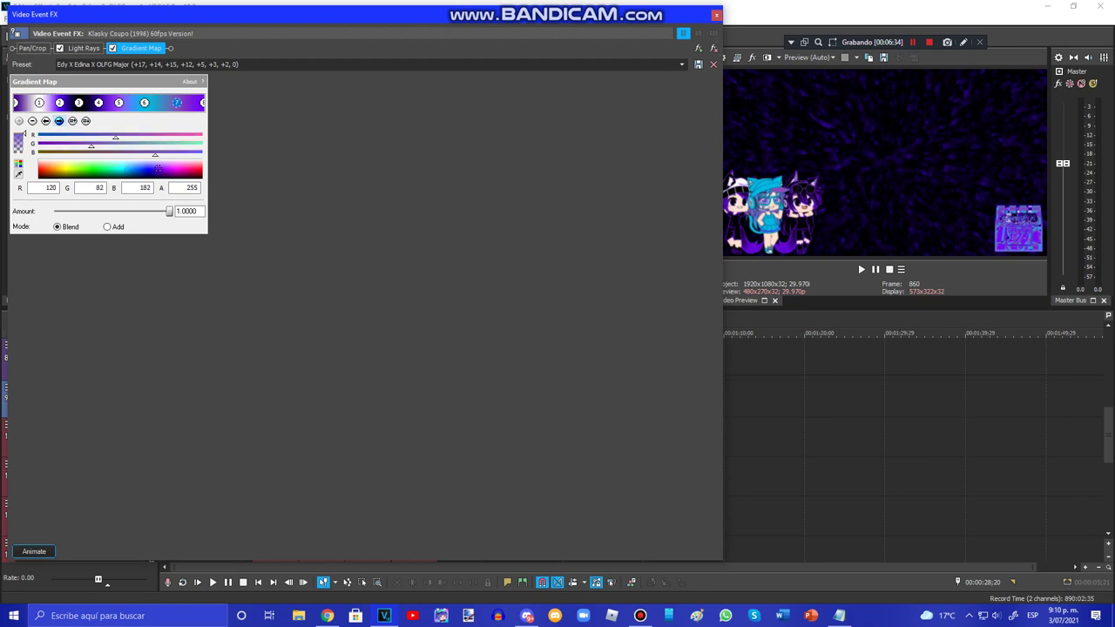
pyautogui.click(58, 121)
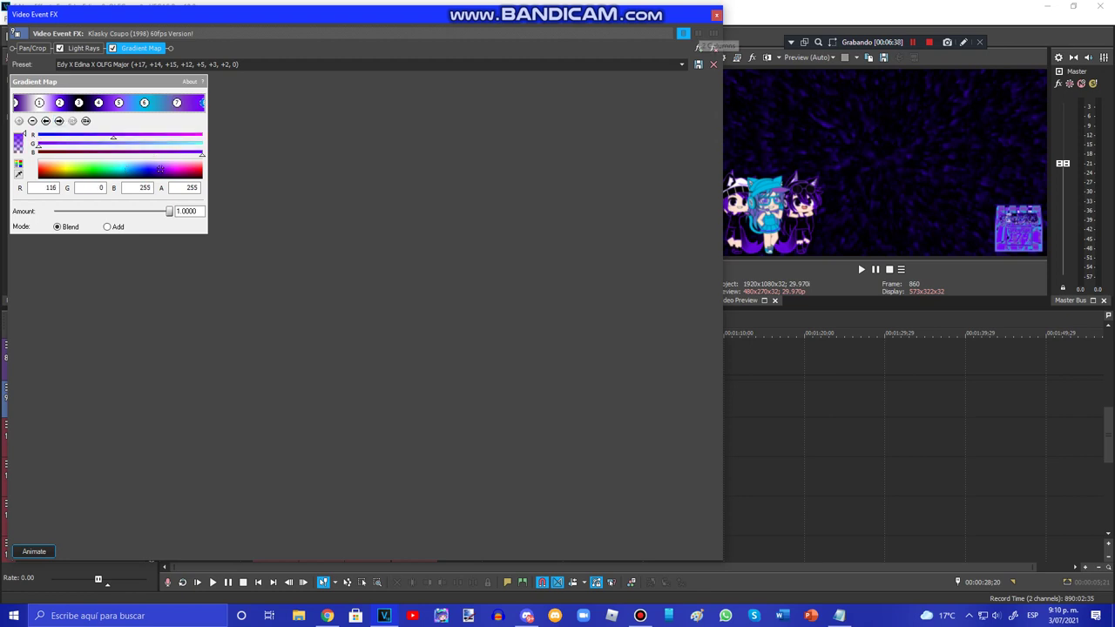
pyautogui.click(716, 15)
# - Check the pitch shift properties of the sixth audio events on tracks 10 and 11
pyautogui.rightClick(420, 436)
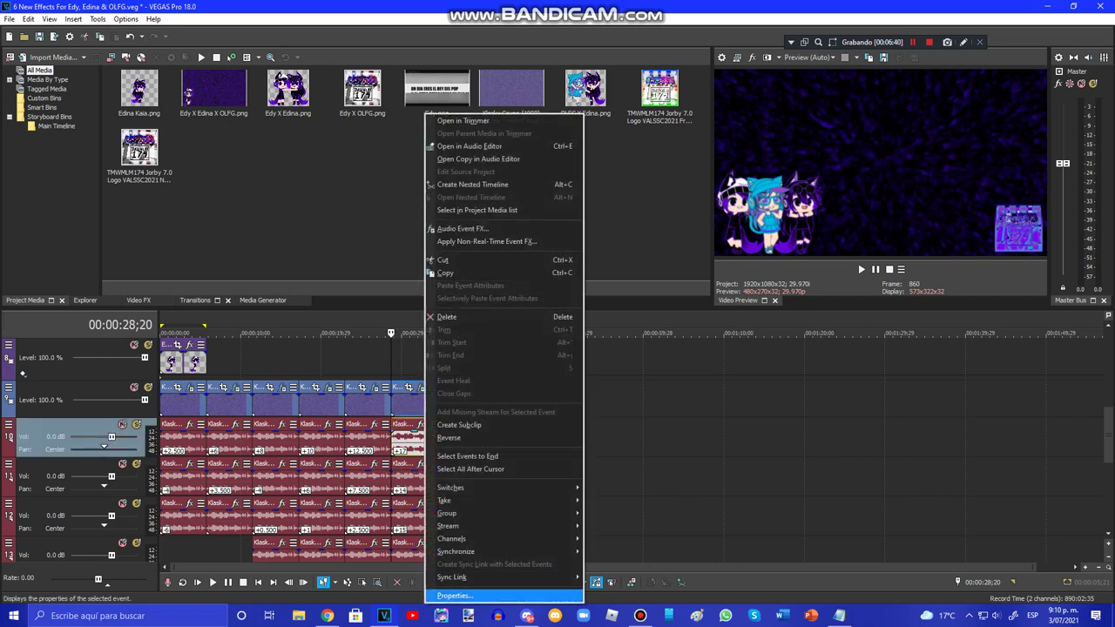
pyautogui.click(449, 592)
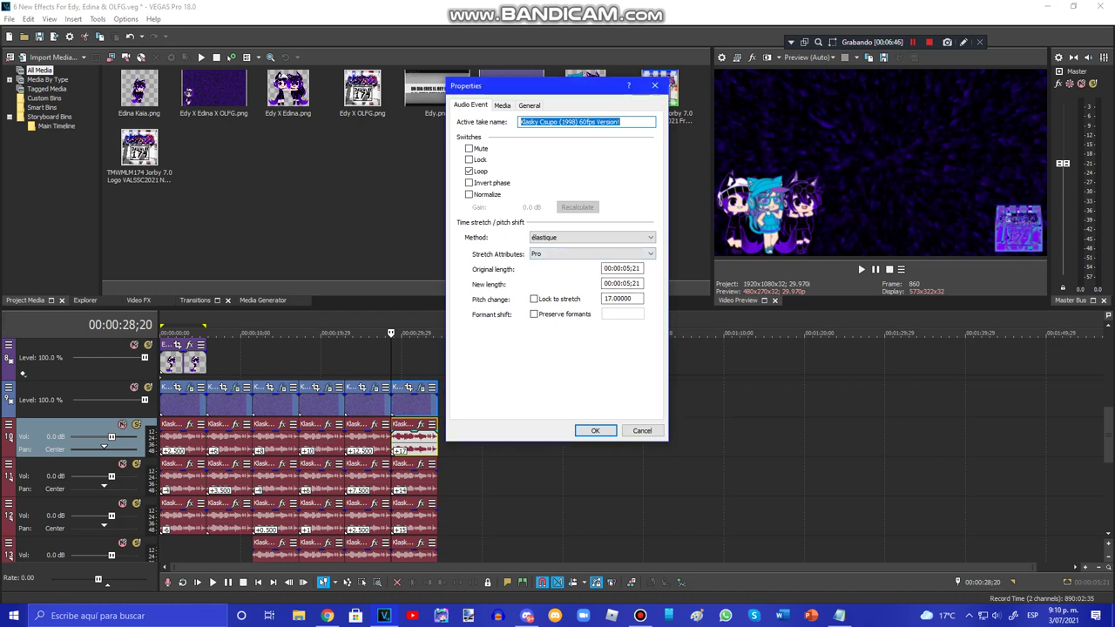
pyautogui.click(595, 430)
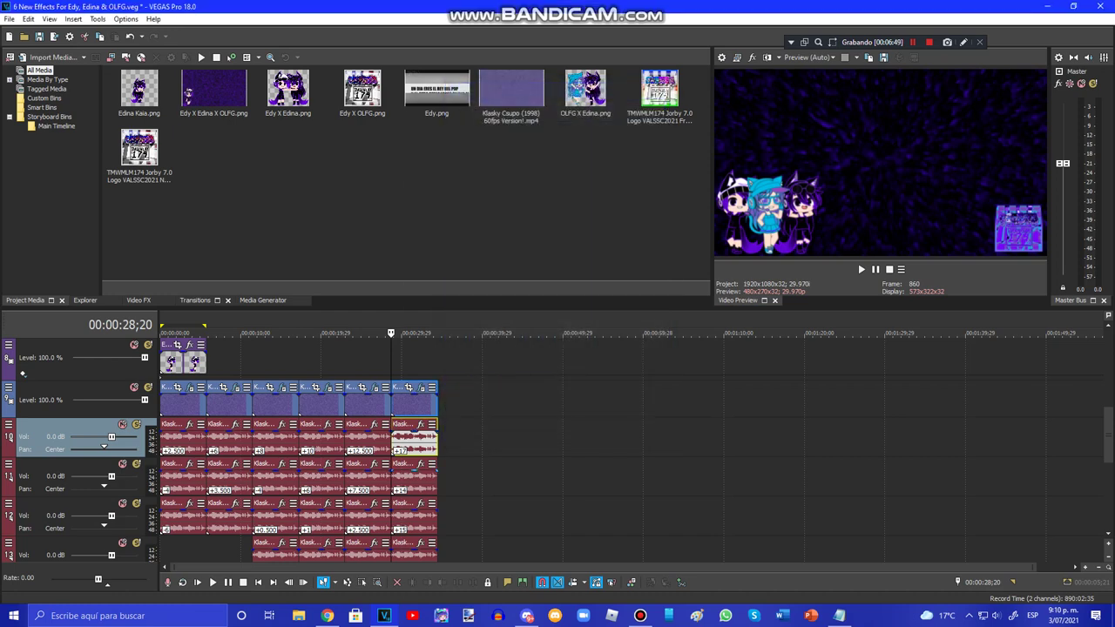
pyautogui.rightClick(406, 475)
pyautogui.click(435, 596)
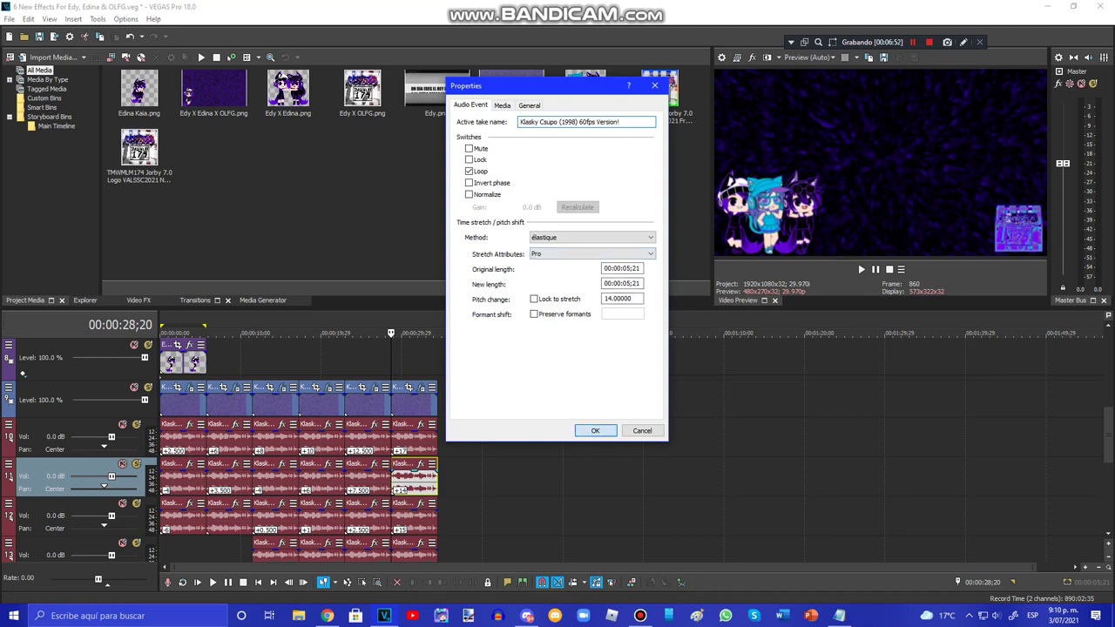
pyautogui.click(596, 430)
# - Check the pitch shift properties of the audio events on tracks 12 and 13 beneath the sixth video event
pyautogui.rightClick(426, 522)
pyautogui.click(455, 514)
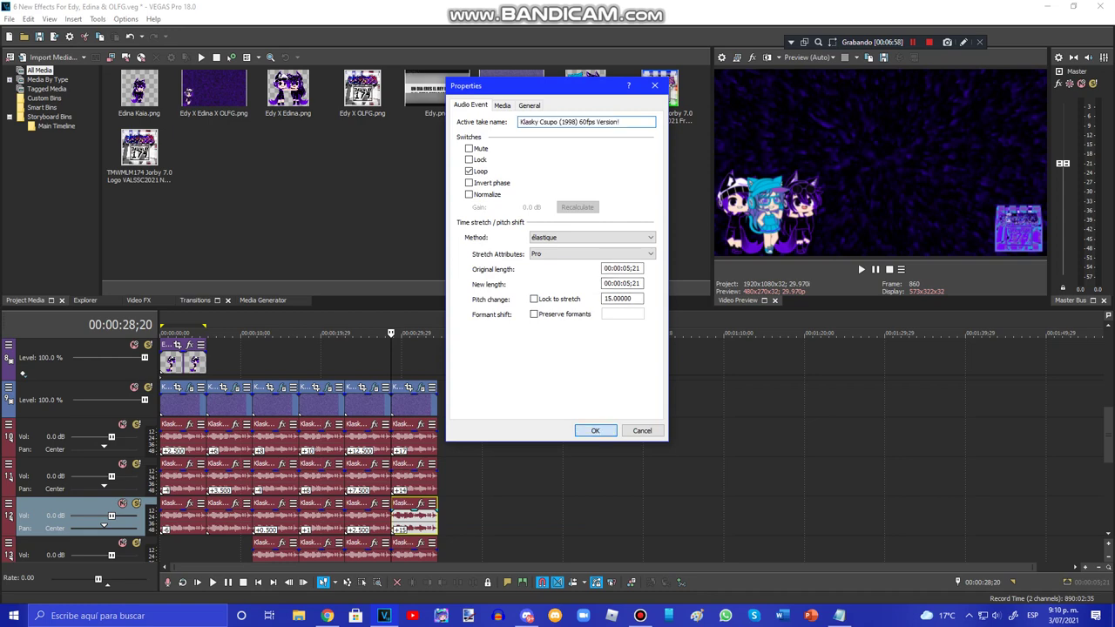
pyautogui.press('Return')
pyautogui.scroll(-3, 297, 444)
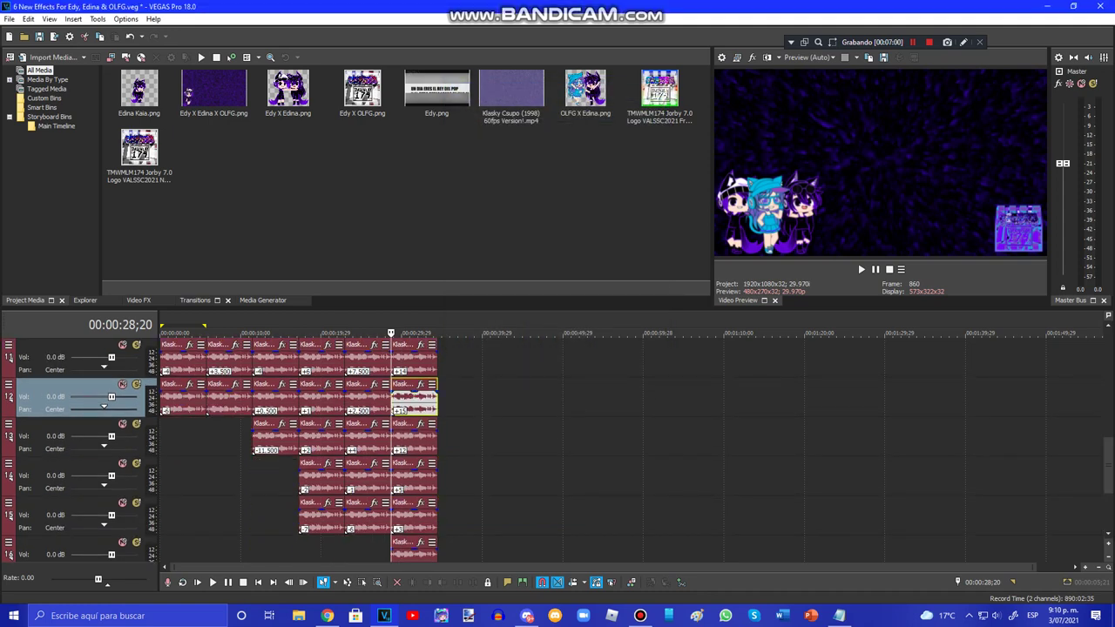
pyautogui.rightClick(427, 436)
pyautogui.click(462, 575)
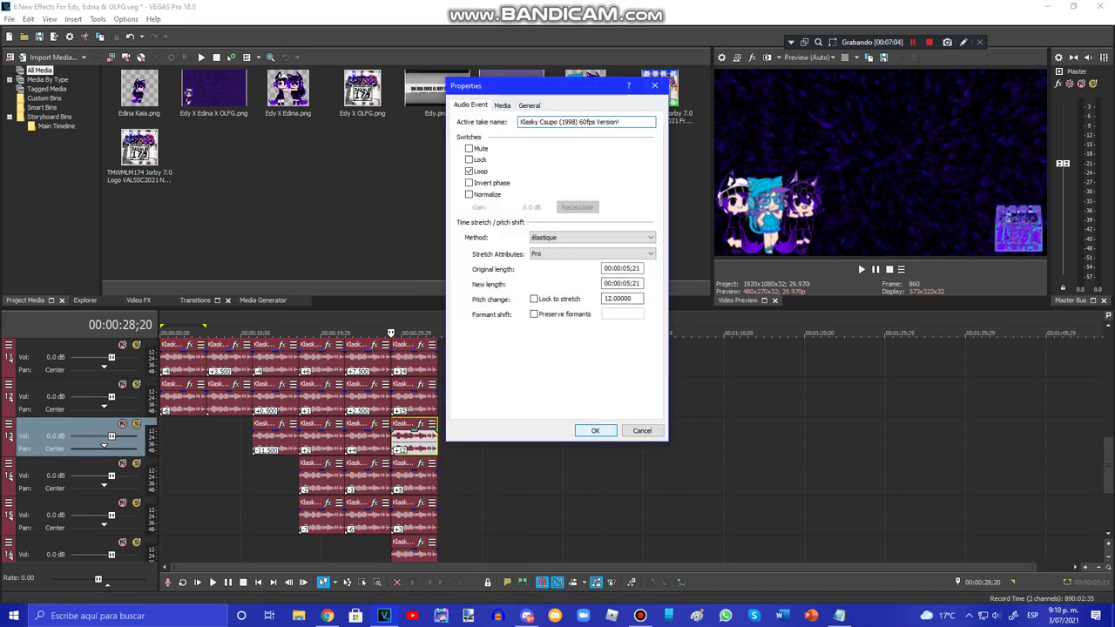
pyautogui.click(595, 431)
# - Check the pitch shift properties of the audio events on tracks 14 and 15 beneath the sixth video event
pyautogui.rightClick(424, 477)
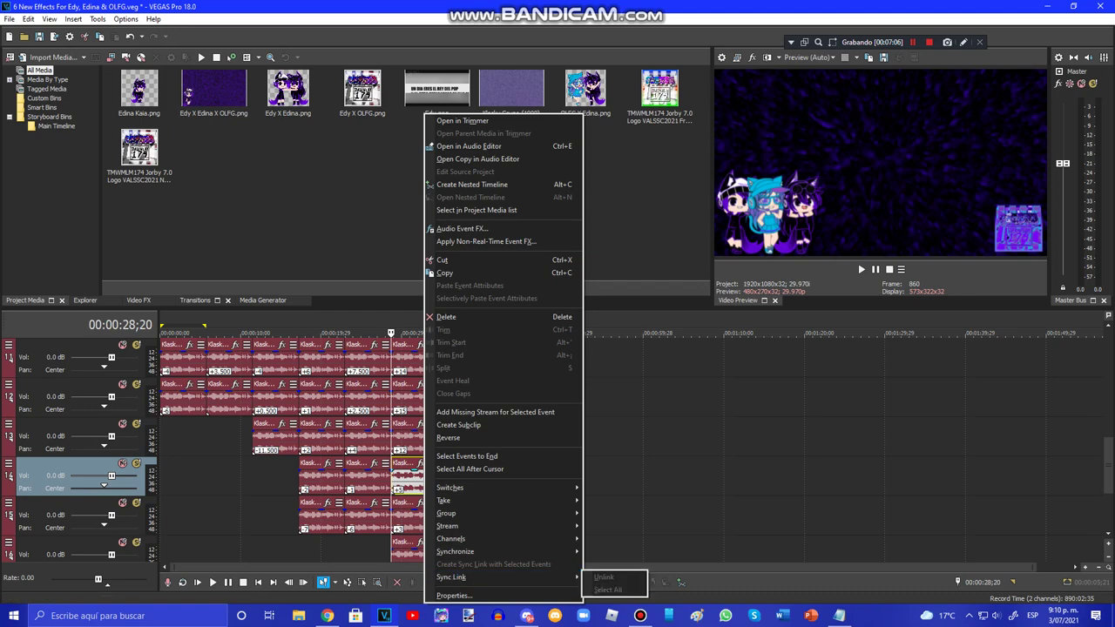
pyautogui.click(455, 595)
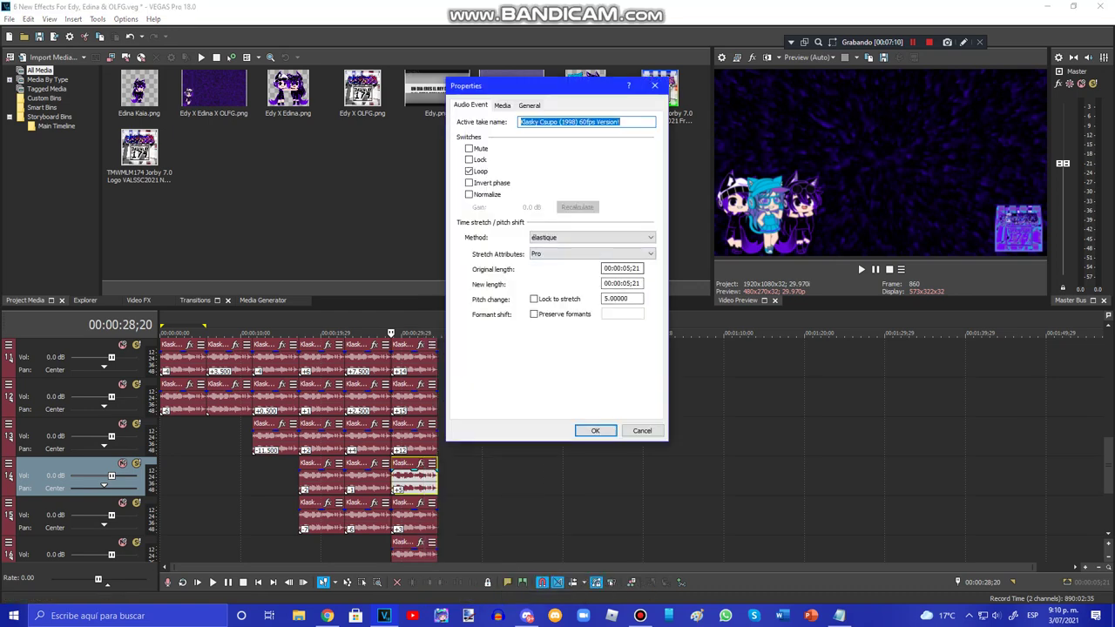
pyautogui.click(595, 430)
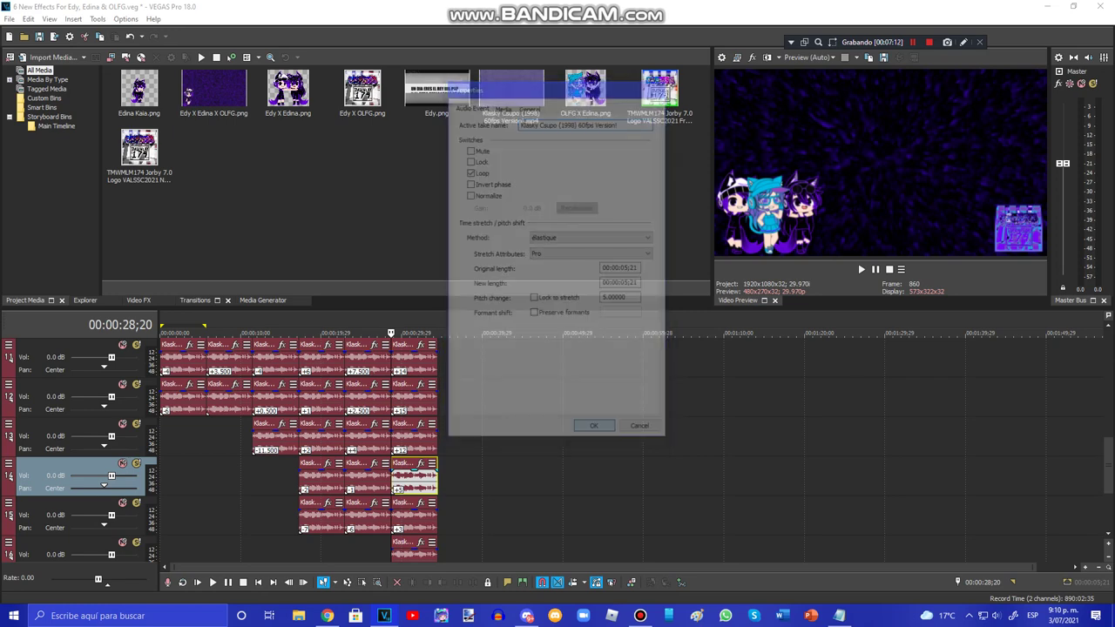
pyautogui.rightClick(403, 517)
pyautogui.click(453, 511)
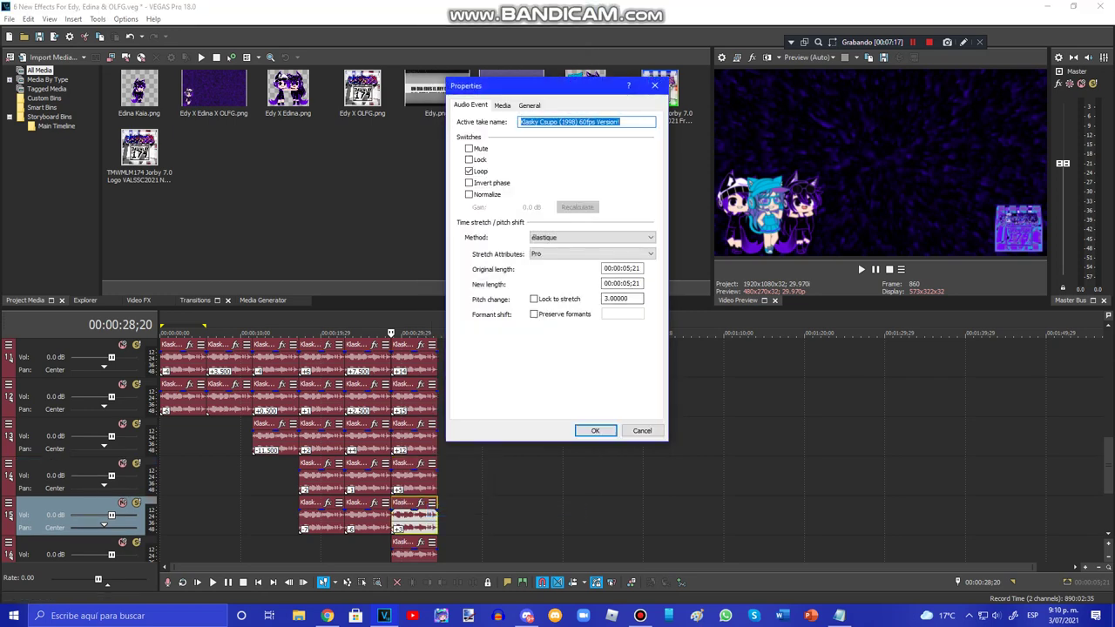
pyautogui.click(595, 430)
# - Check the pitch shift properties of the audio event on track 16
pyautogui.moveTo(1108, 466); pyautogui.dragTo(1108, 496)
pyautogui.rightClick(416, 440)
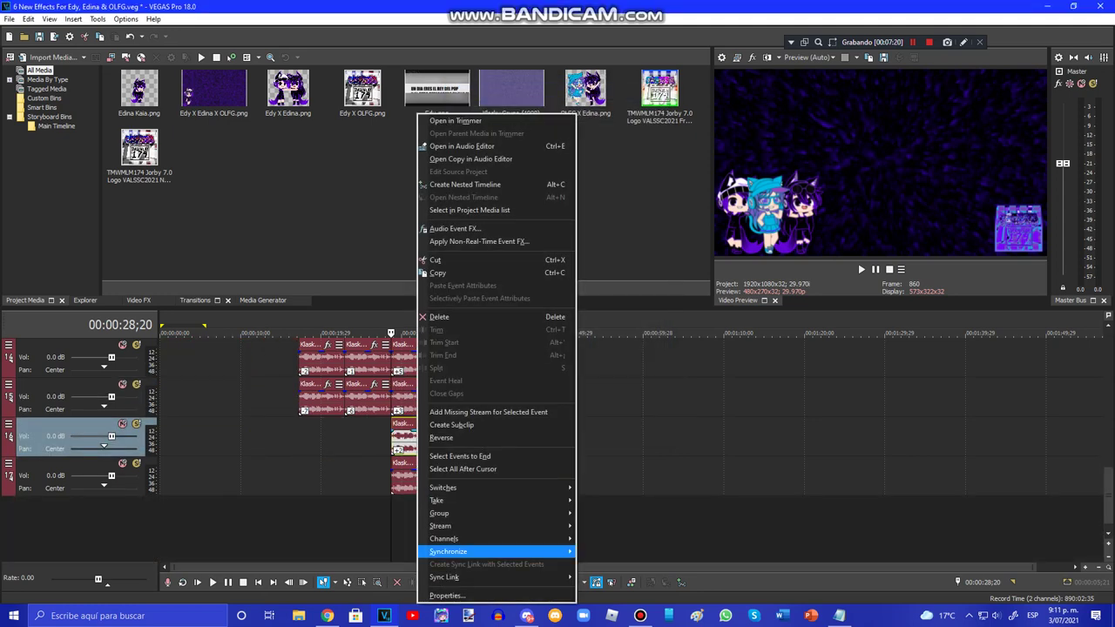
pyautogui.click(453, 595)
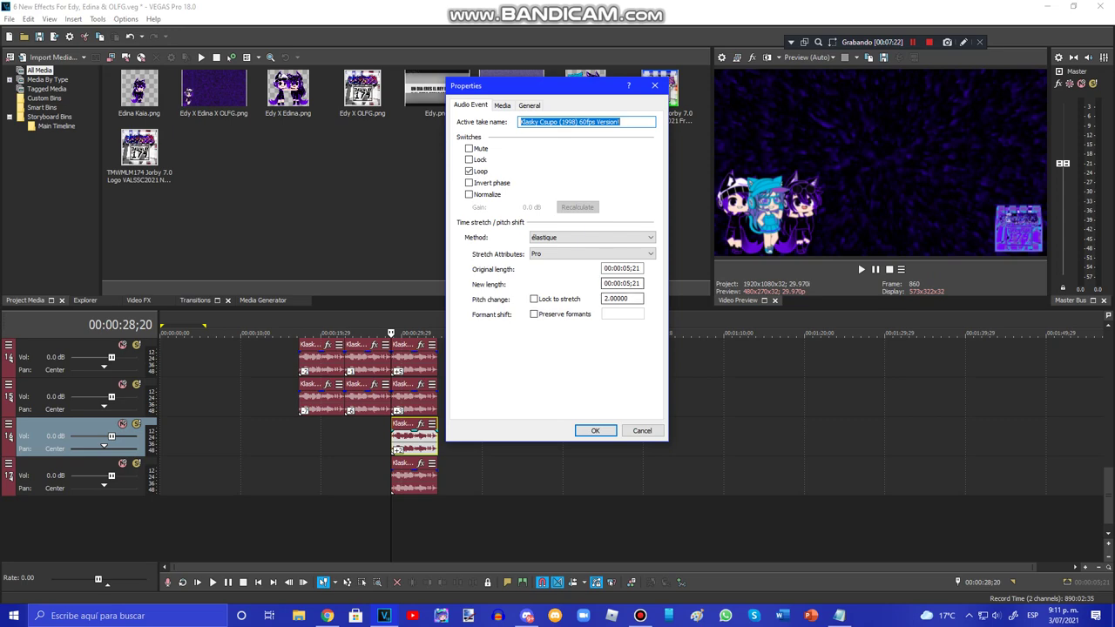
pyautogui.press('Return')
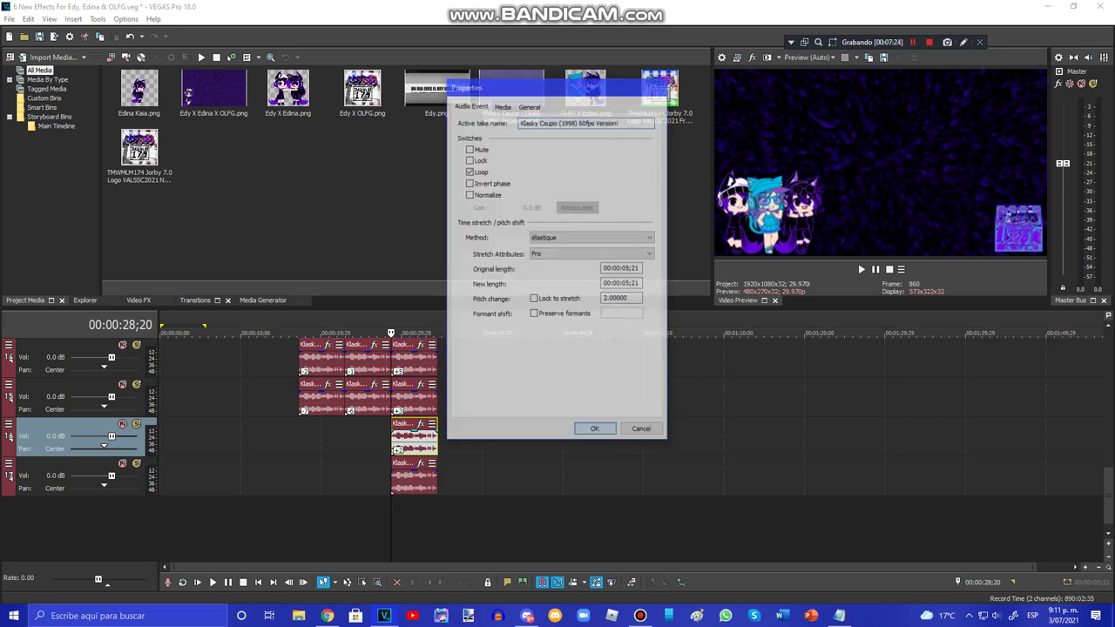
# - Set the track 17 audio event's time stretch/pitch shift method to élastique with Pro stretch attributes
pyautogui.rightClick(421, 477)
pyautogui.click(453, 596)
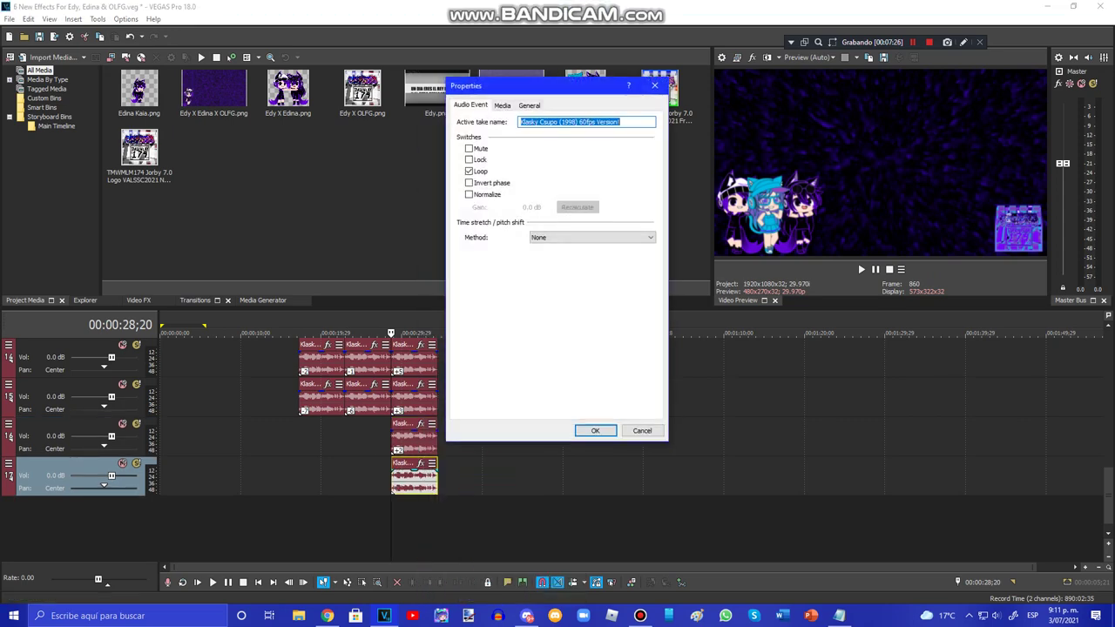
pyautogui.click(593, 238)
pyautogui.click(567, 252)
pyautogui.click(566, 253)
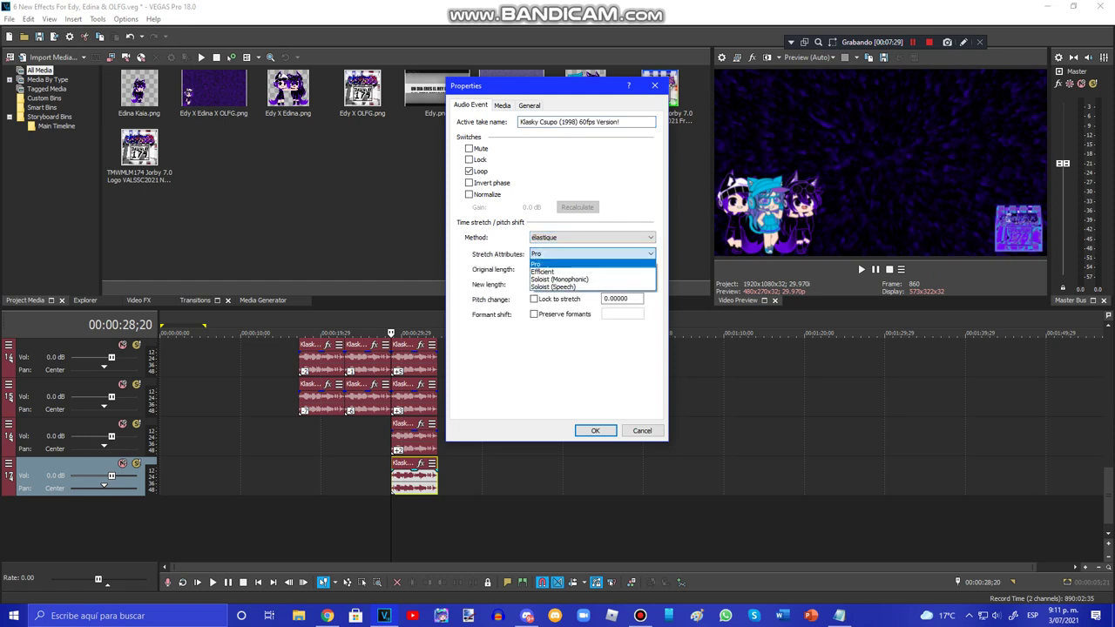
pyautogui.click(566, 263)
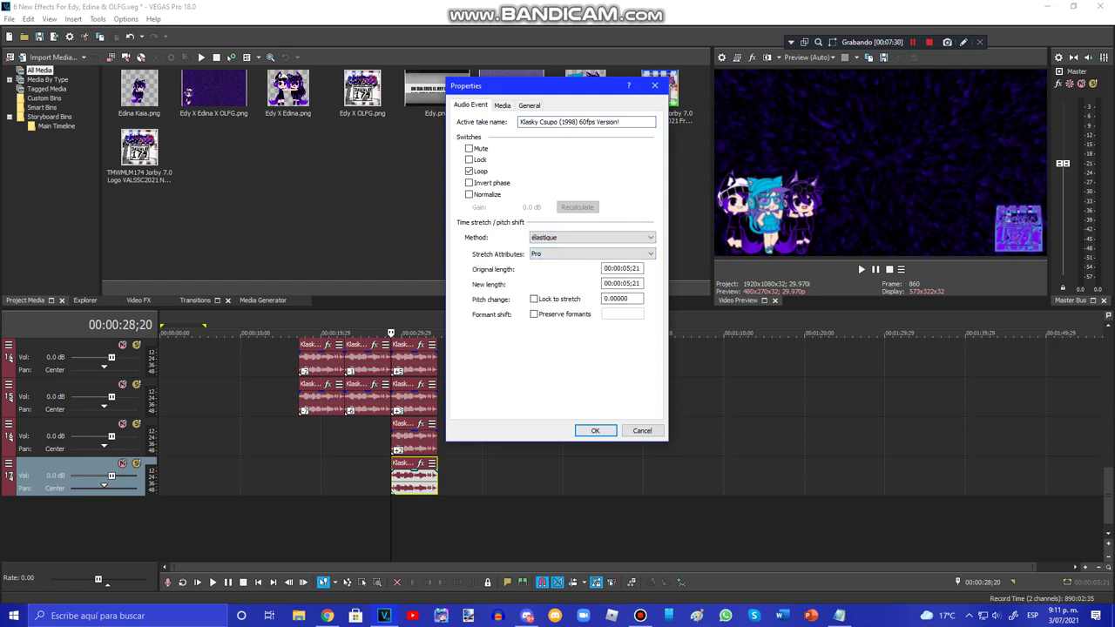
pyautogui.click(596, 431)
# - Make a time selection over the whole project and play it from the beginning
pyautogui.doubleClick(414, 528)
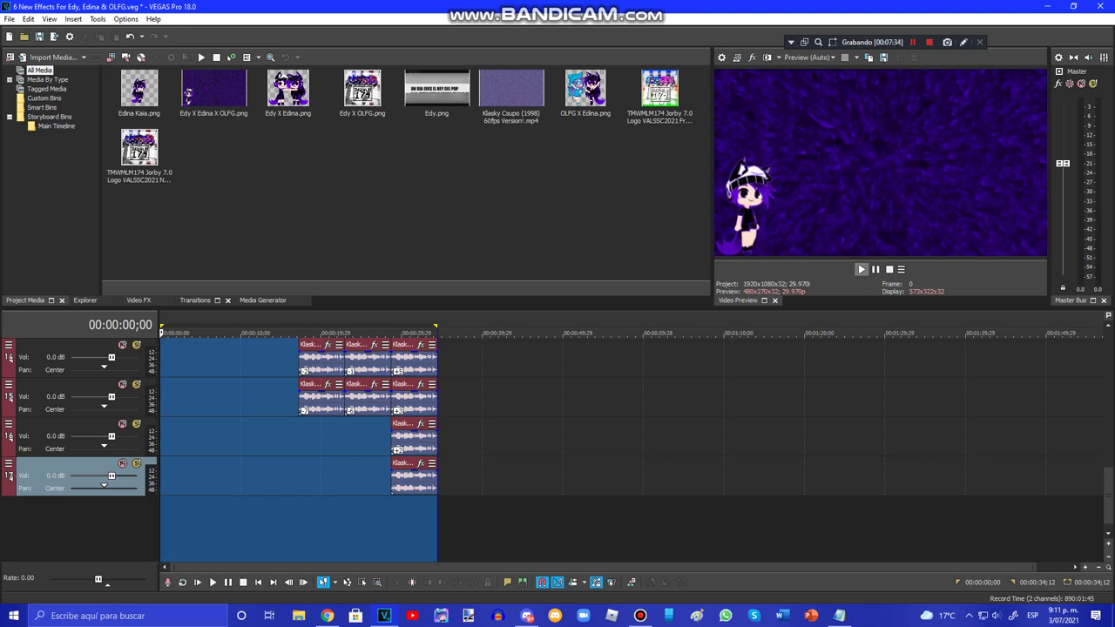
pyautogui.press('space')
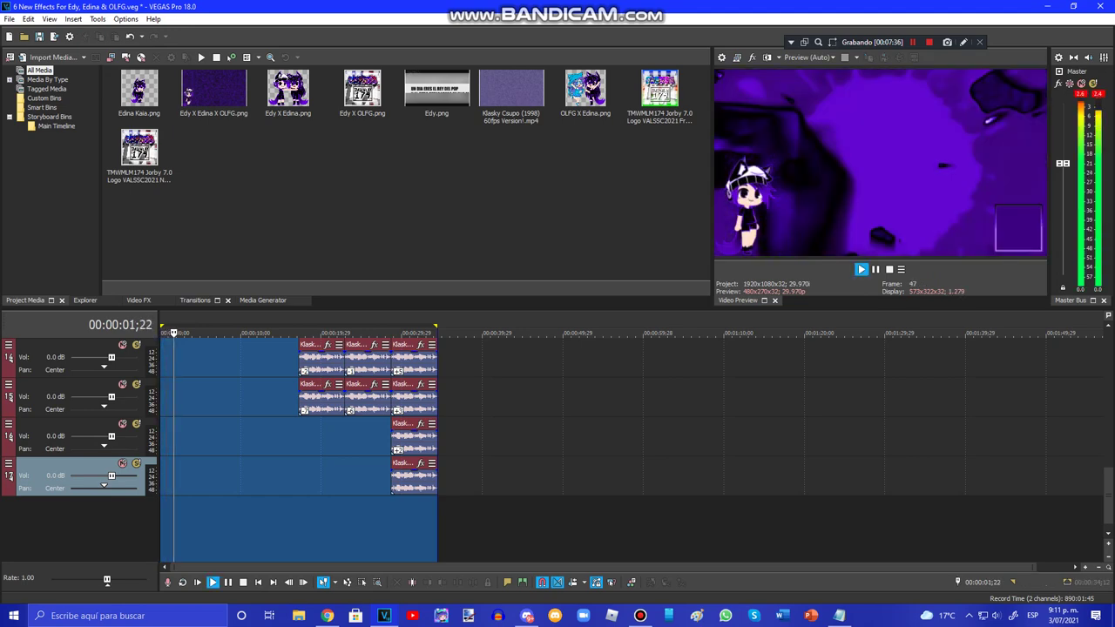